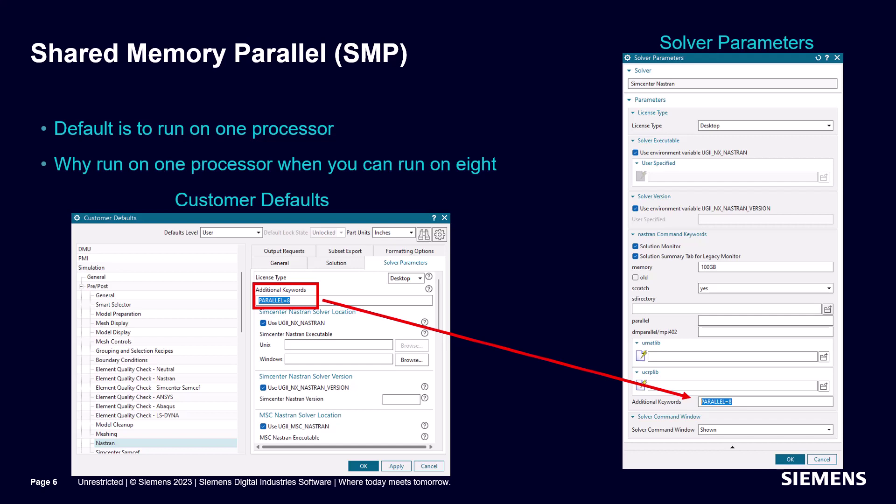
key("Right")
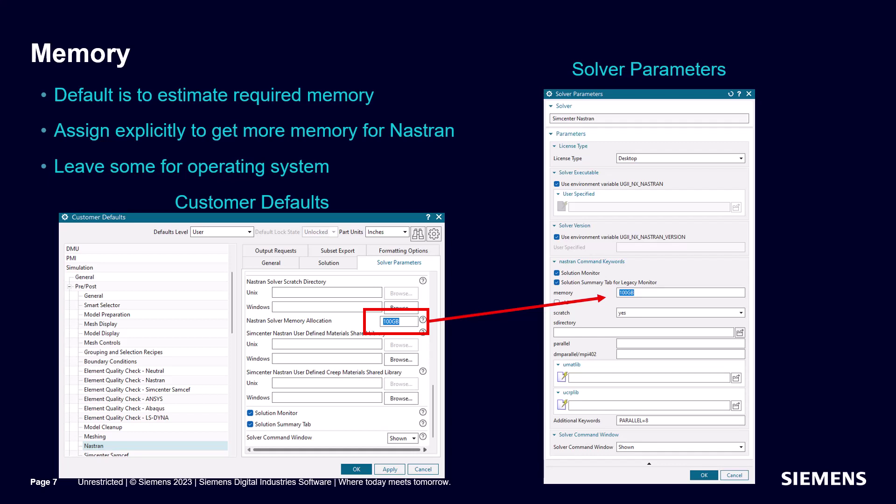
key("Right")
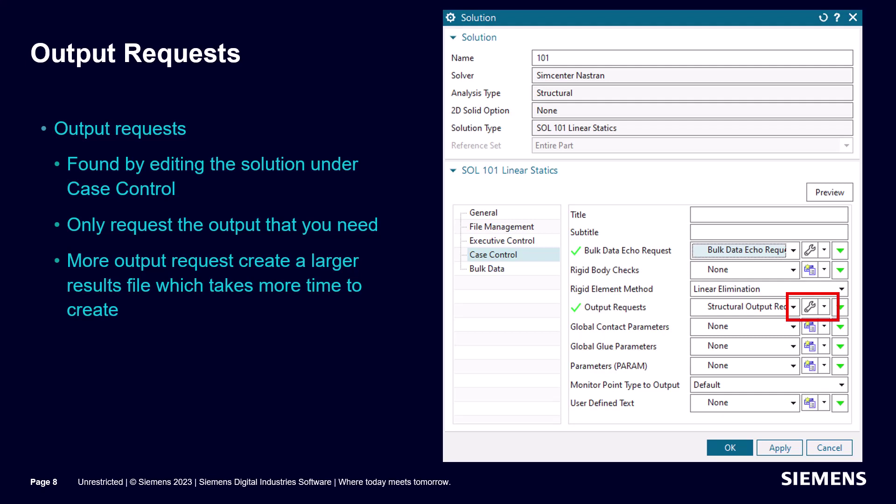
key("Right")
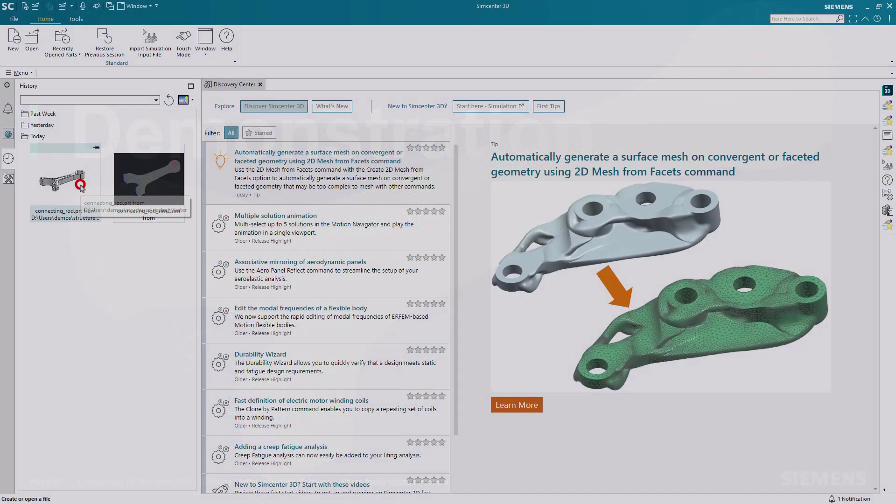
- Open connecting_rod.prt and create a new Simcenter Nastran structural FEM and simulation from it without an idealized part
double_click(81, 186)
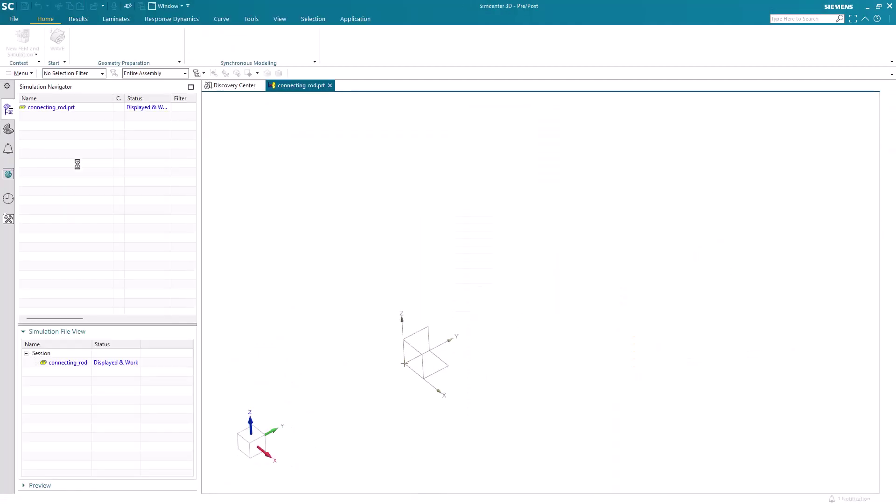
left_click(24, 45)
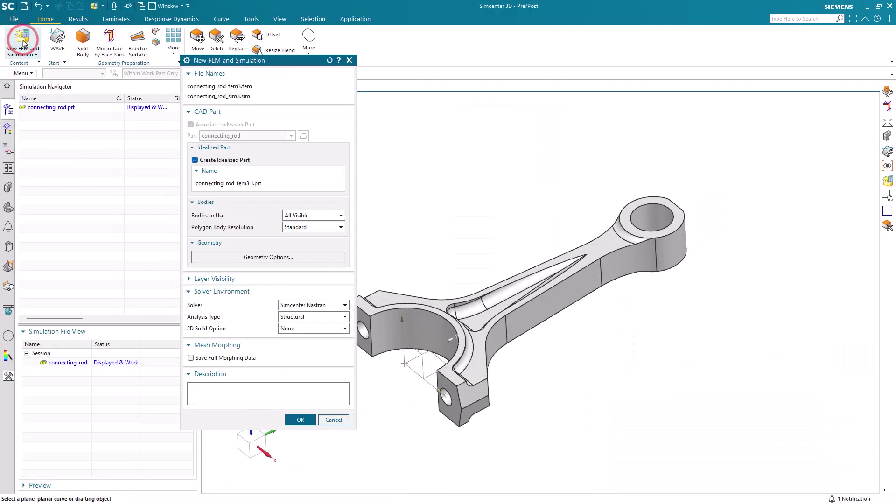
left_click(195, 159)
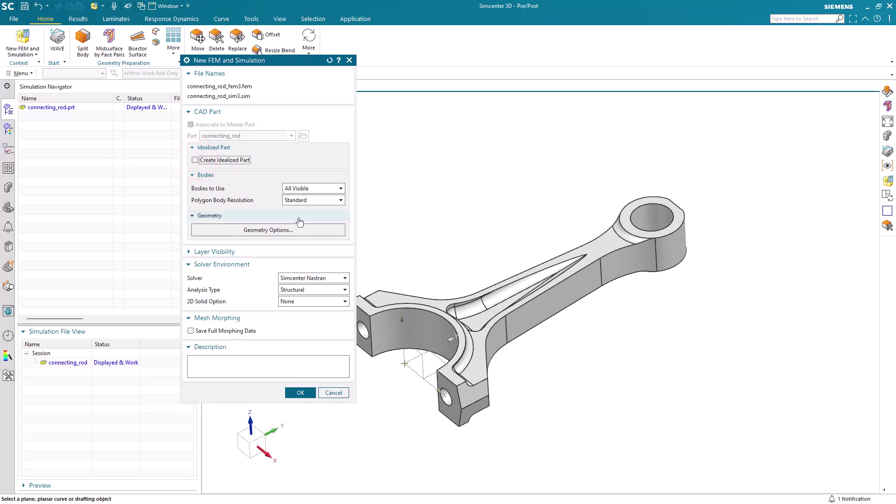
left_click(300, 393)
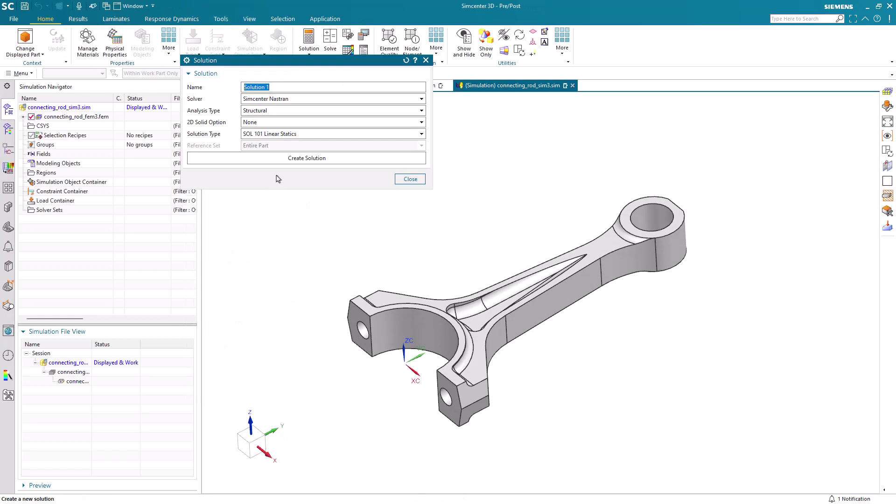
- Create a SOL 101 Linear Statics solution named 101default with the default case control settings
type("101default")
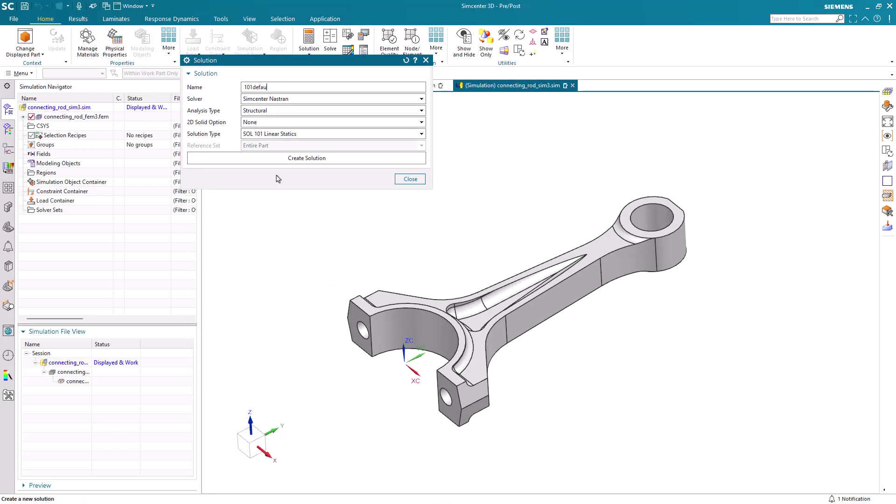
left_click(308, 159)
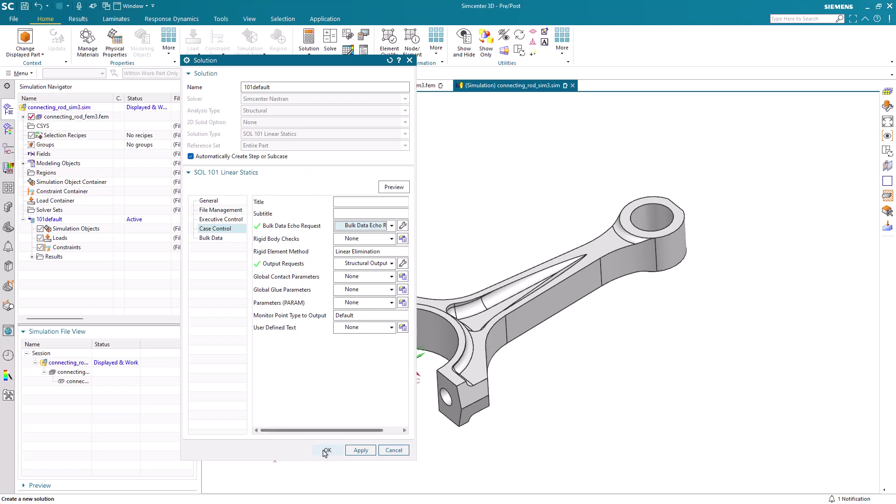
left_click(326, 450)
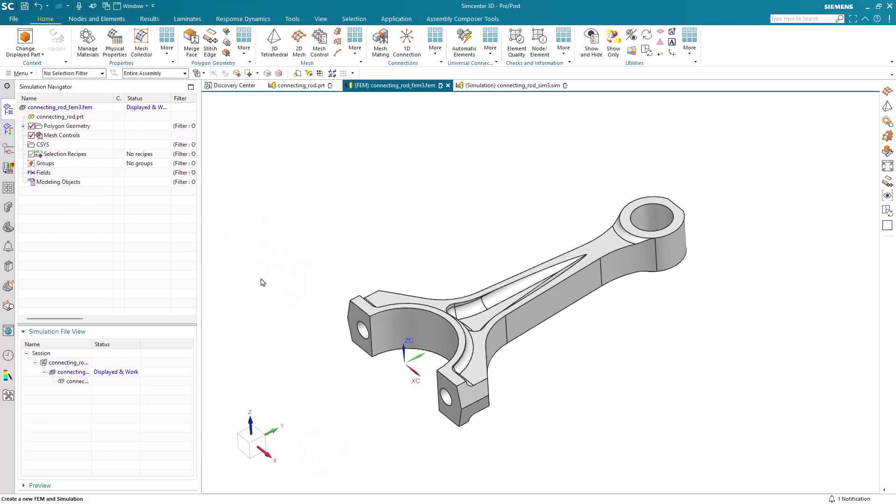
- Mesh the connecting rod body with CTETRA(10) elements at an element size of 0.6 mm
left_click(274, 45)
left_click(488, 308)
type(".6")
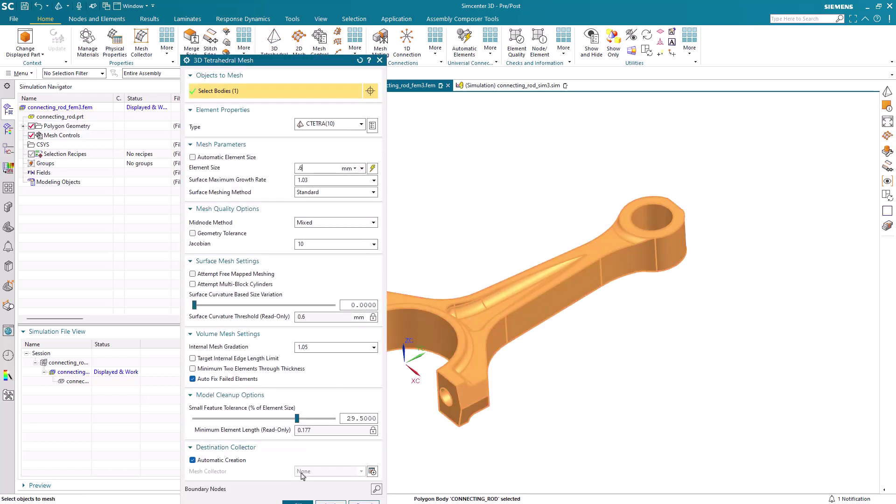
left_click_drag(243, 61, 235, 27)
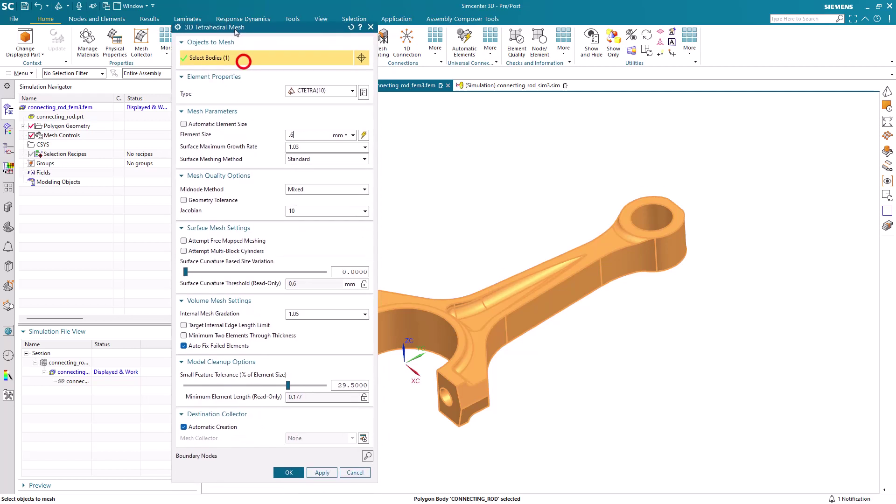
left_click(288, 472)
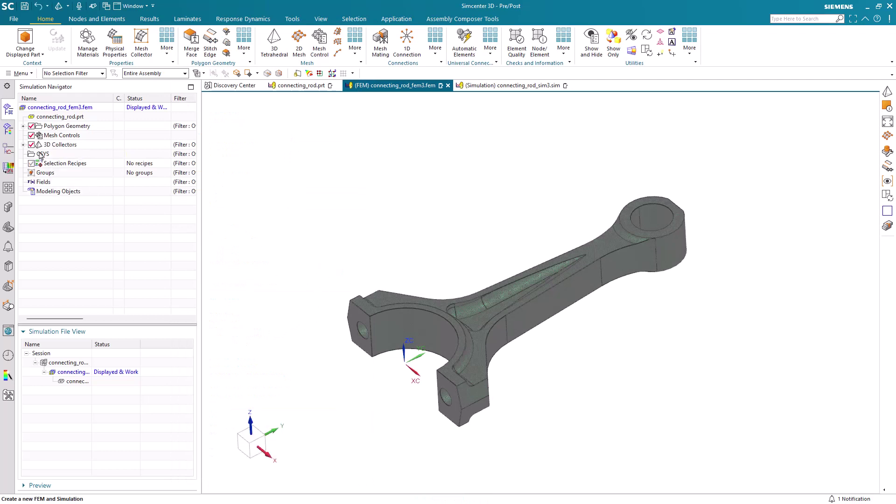
- Examine the mesh information of the CONNECTING_ROD 3D mesh for its number of nodes
left_click(24, 144)
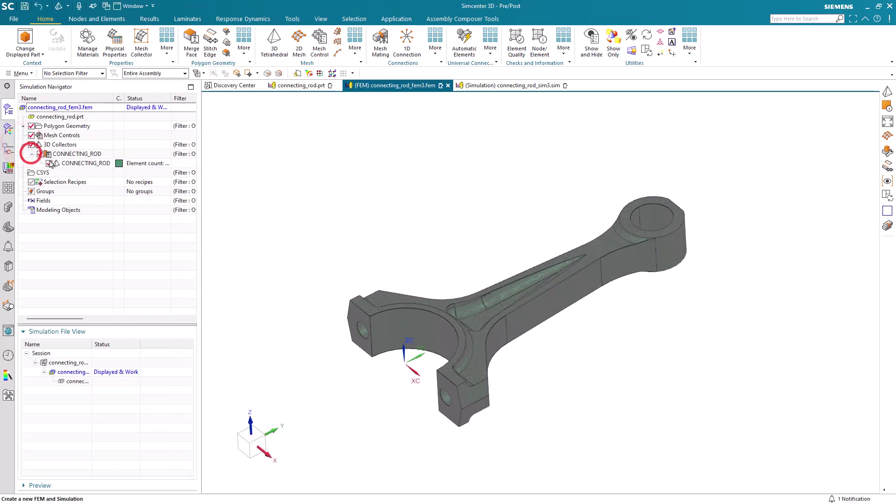
right_click(75, 163)
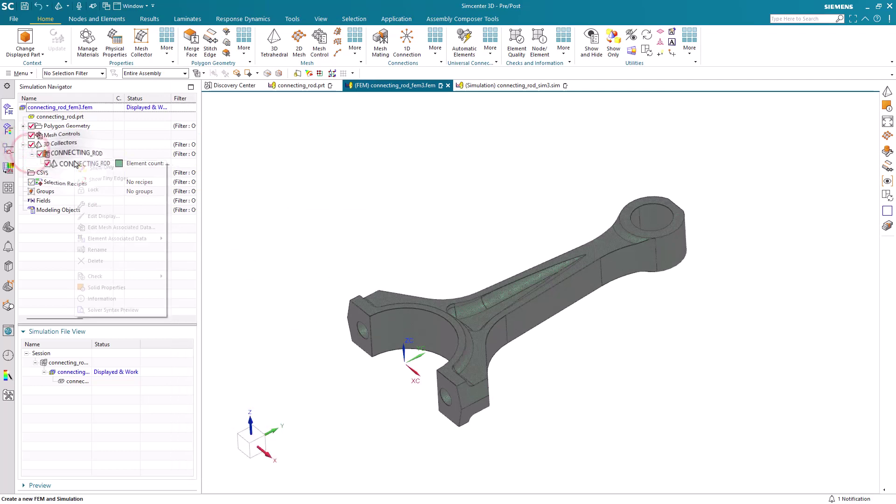
left_click(115, 297)
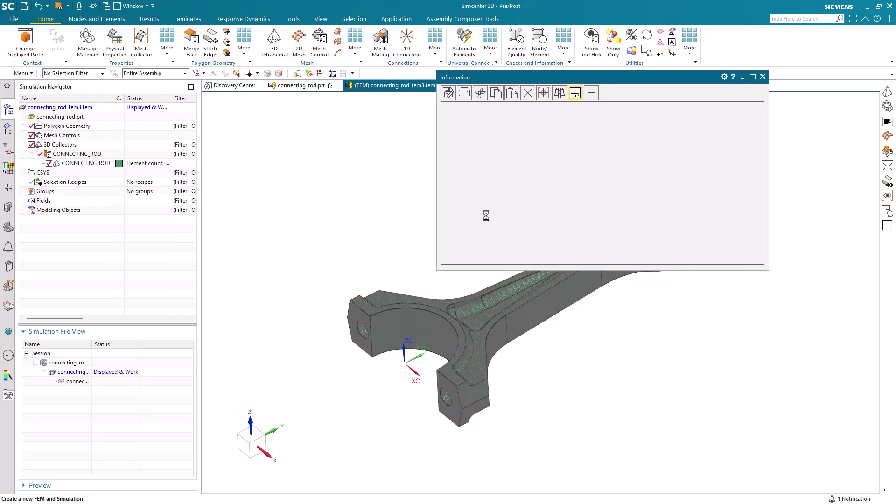
scroll(496, 217, "down", 5)
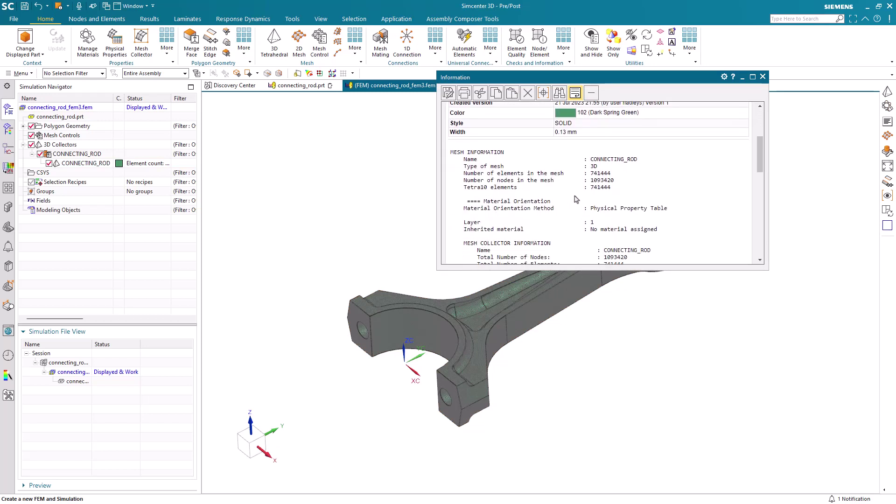
double_click(601, 180)
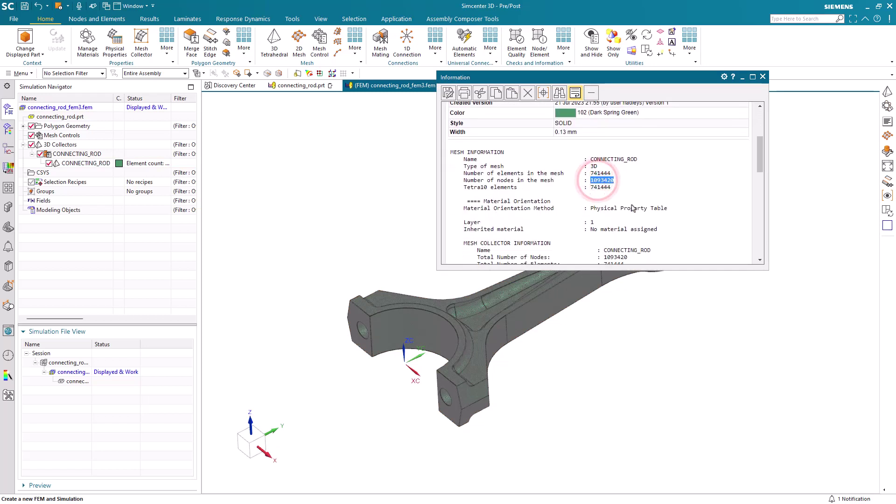
left_click(762, 76)
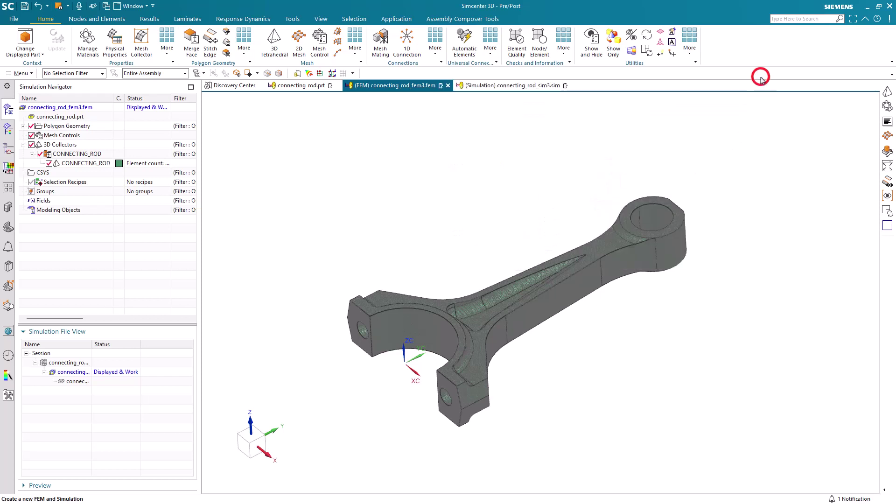
- Assign the library material AISI_310_SS to the PSOLID property of the CONNECTING_ROD mesh collector
left_click(92, 156)
right_click(92, 155)
left_click(104, 173)
left_click(299, 78)
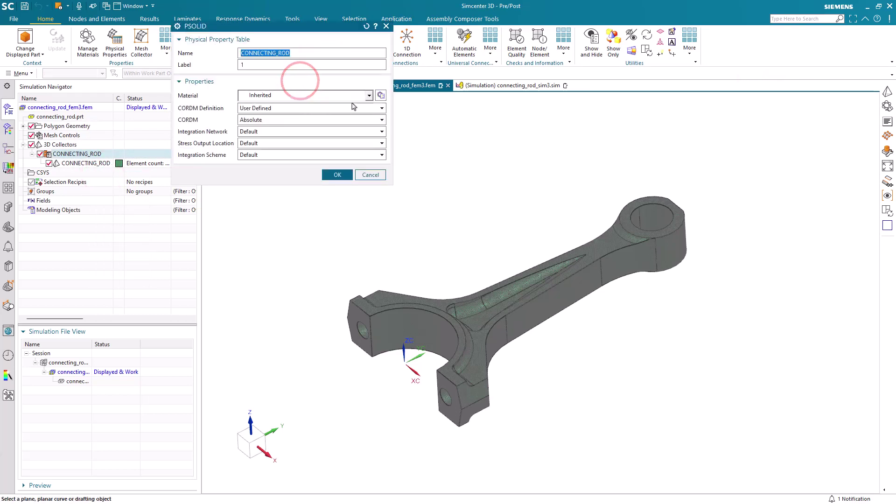
left_click(382, 97)
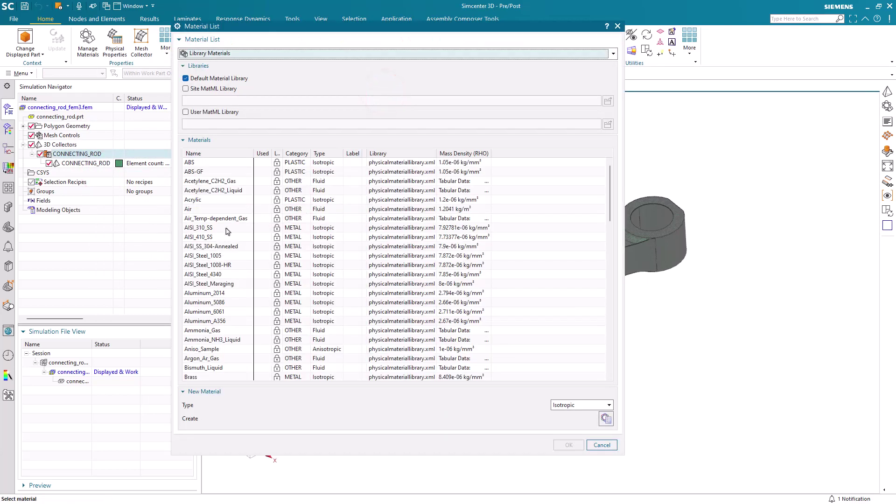
left_click(226, 228)
middle_click(226, 225)
middle_click(231, 213)
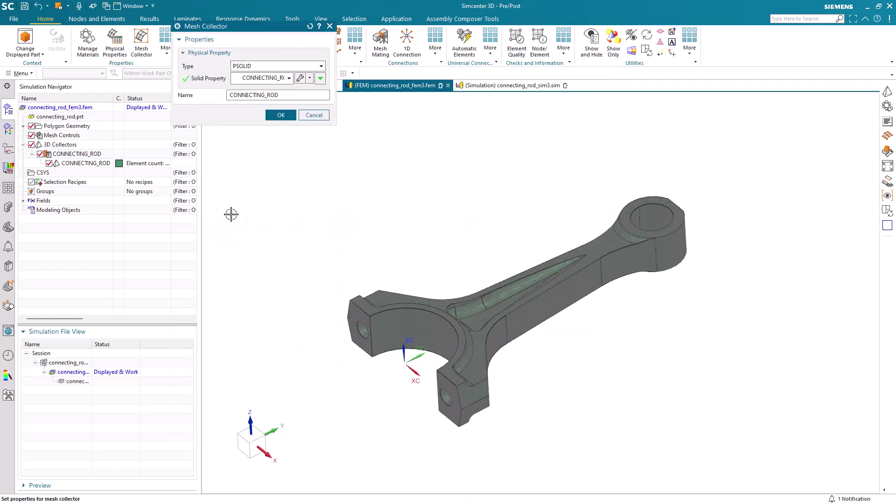
middle_click(232, 218)
- Display the simulation file and add a fixed translation constraint on the two lug end faces and the half-round bore of the rod's big end
double_click(70, 363)
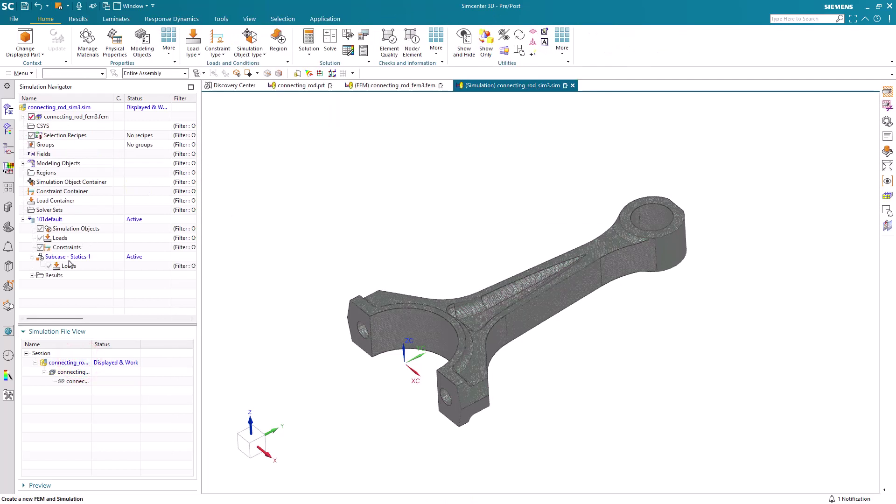
double_click(66, 256)
left_click(219, 53)
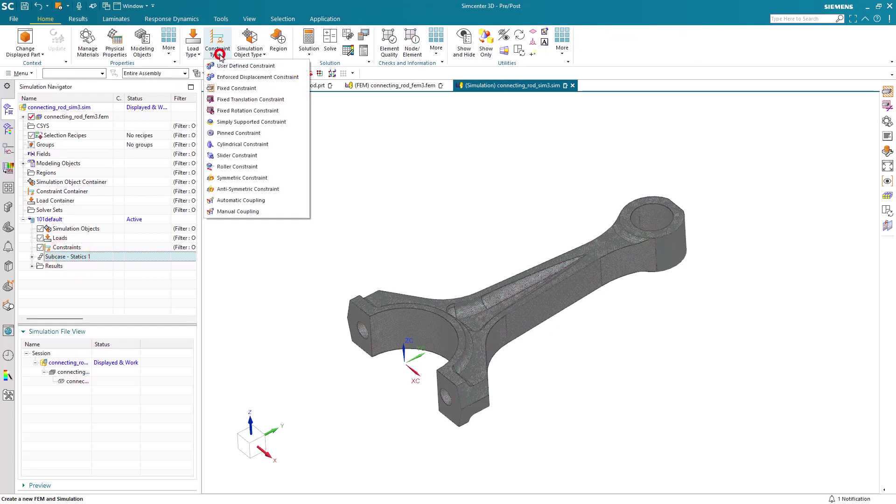
left_click(224, 85)
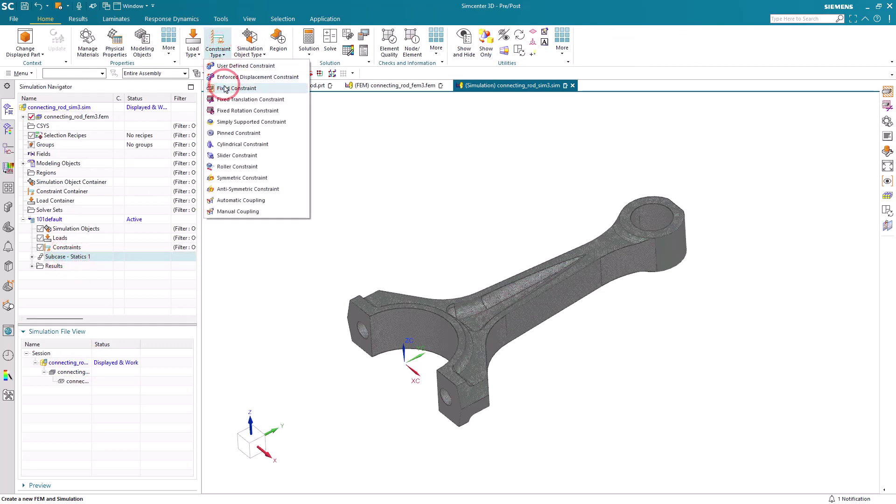
left_click(231, 99)
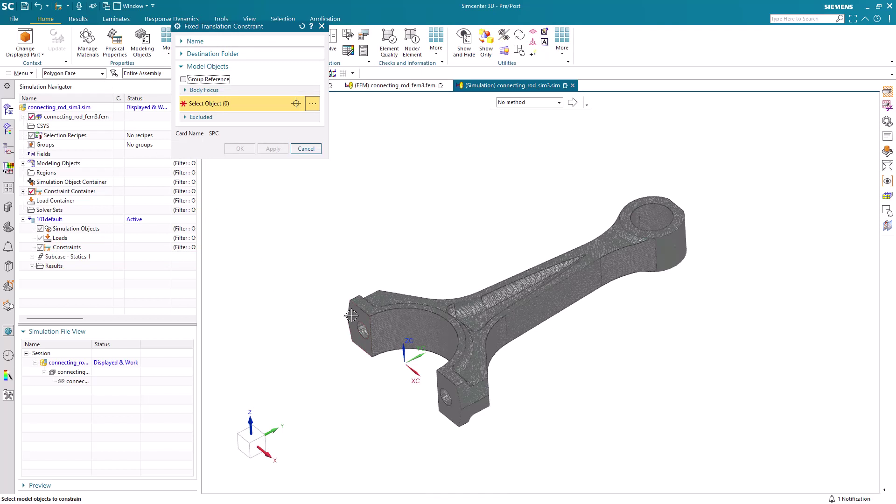
left_click(355, 316)
left_click(396, 323)
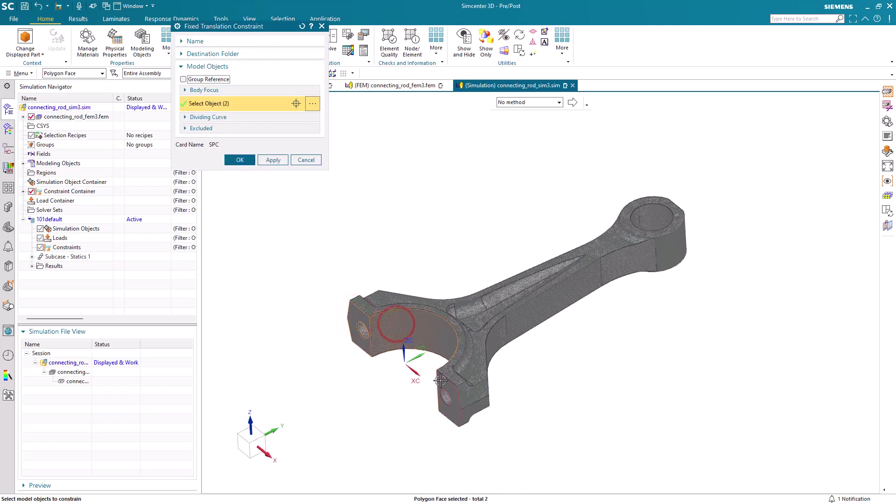
left_click(437, 378)
left_click(239, 160)
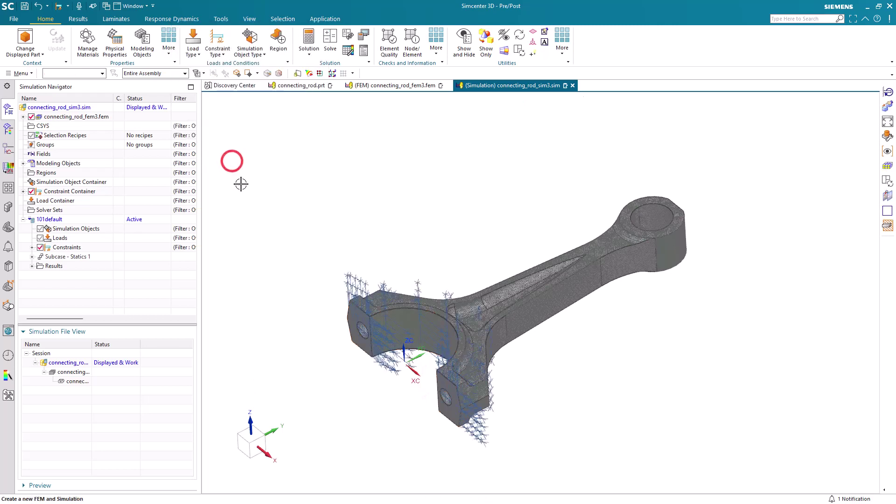
- Apply a 1 N force along YC to the bore face of the rod's small end
left_click(193, 46)
left_click(199, 73)
left_click(653, 218)
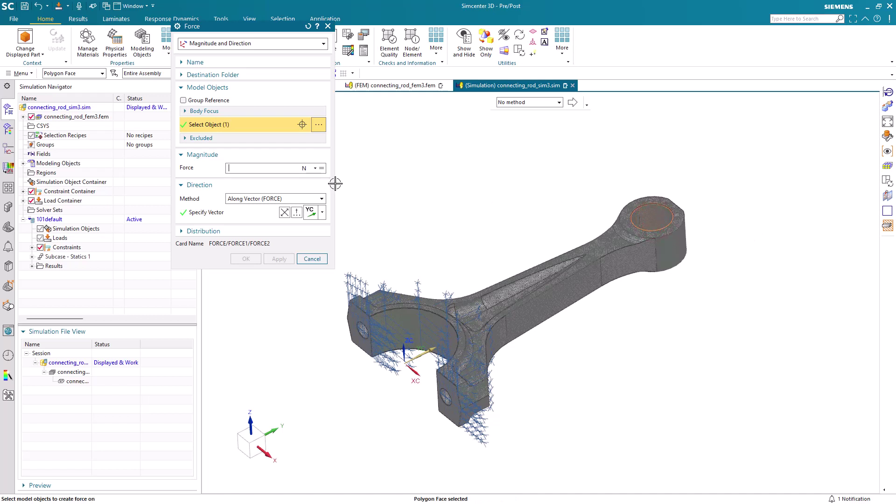
type("1")
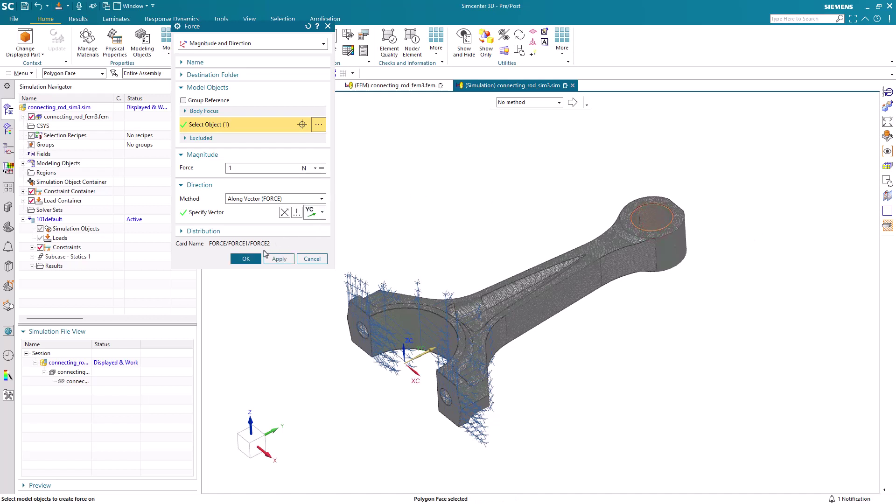
left_click(252, 259)
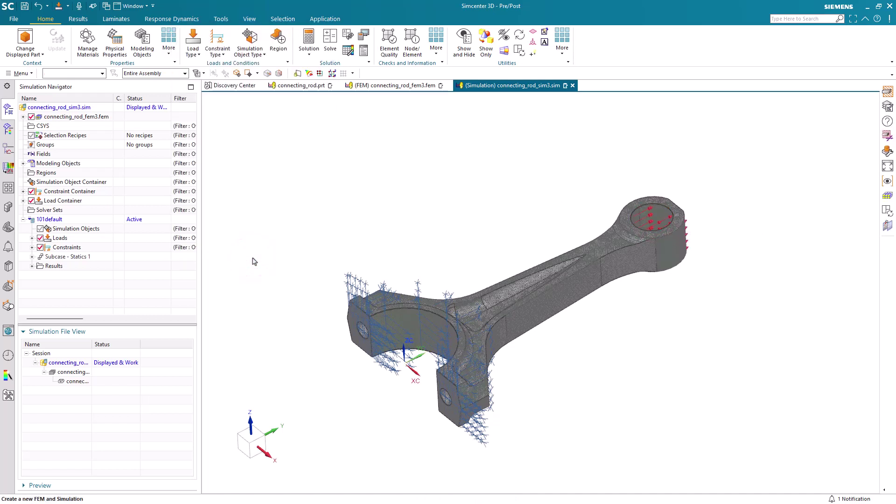
- In the Customer Defaults for Pre/Post Nastran, set the additional keywords of the solver parameters to PARALLEL=8
left_click(330, 43)
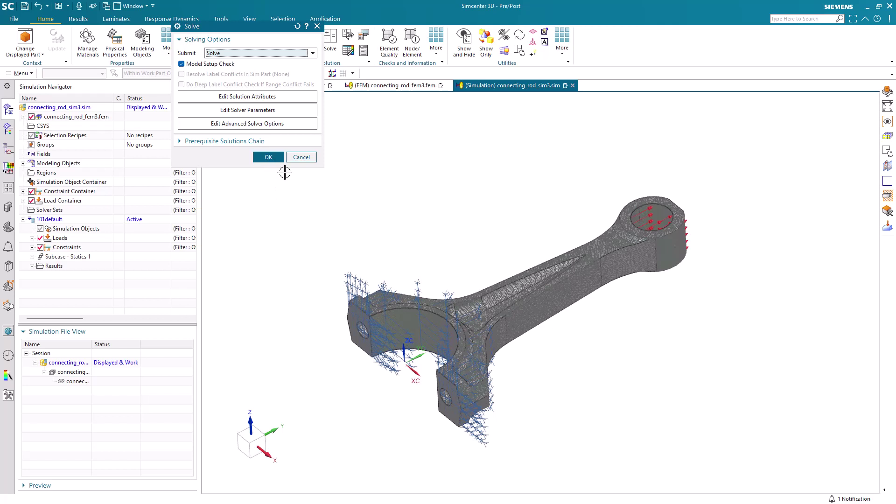
left_click(303, 157)
left_click(21, 73)
left_click(23, 86)
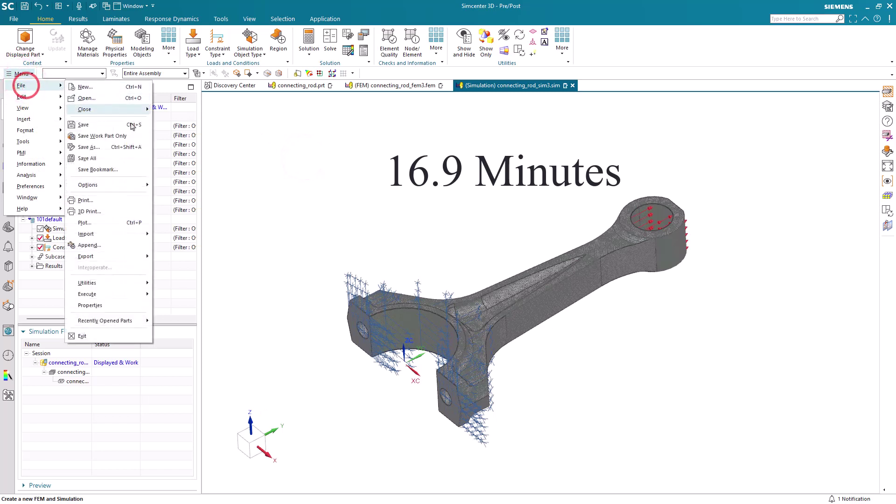
left_click(126, 282)
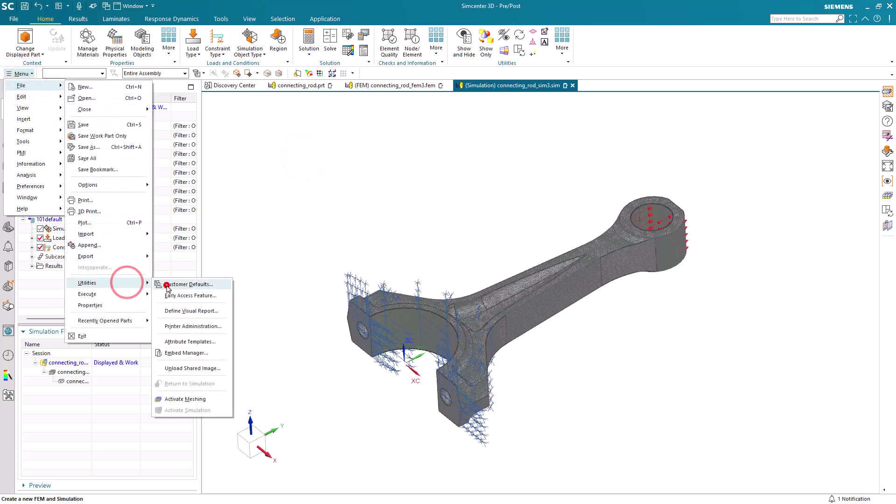
left_click(168, 284)
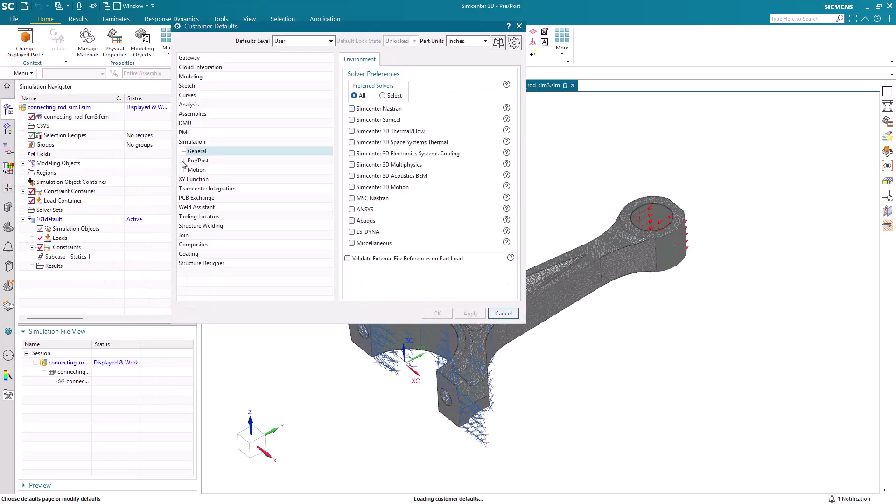
left_click(182, 161)
left_click(206, 217)
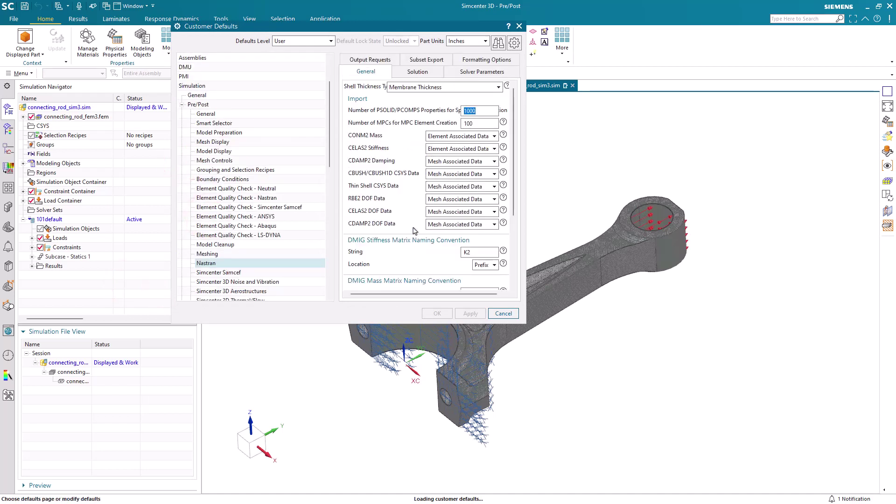
left_click(471, 73)
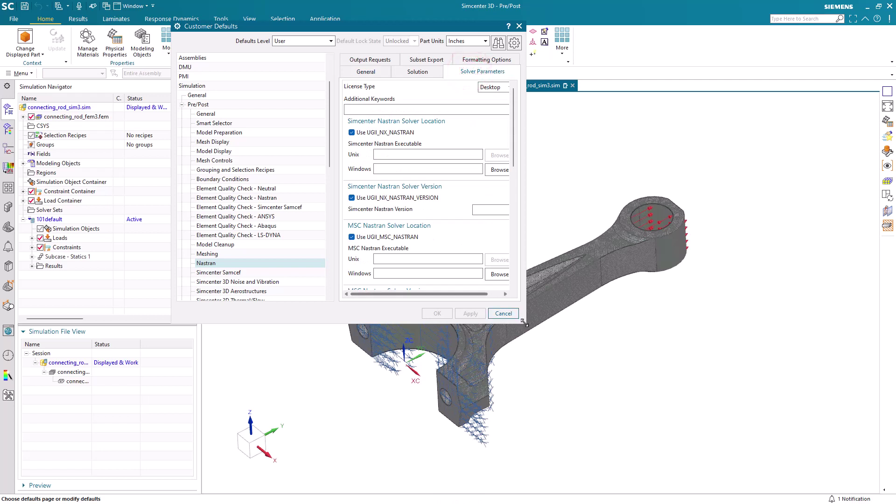
left_click_drag(524, 322, 625, 469)
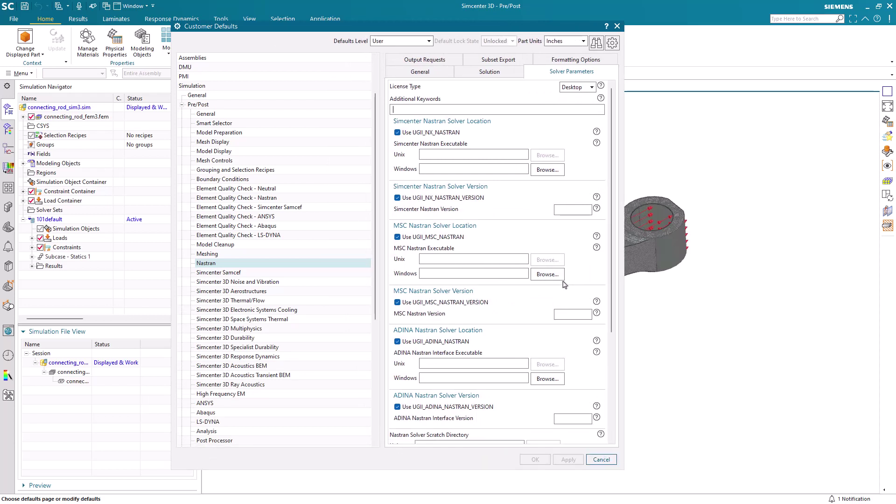
left_click(484, 109)
type("PARALLEL=8")
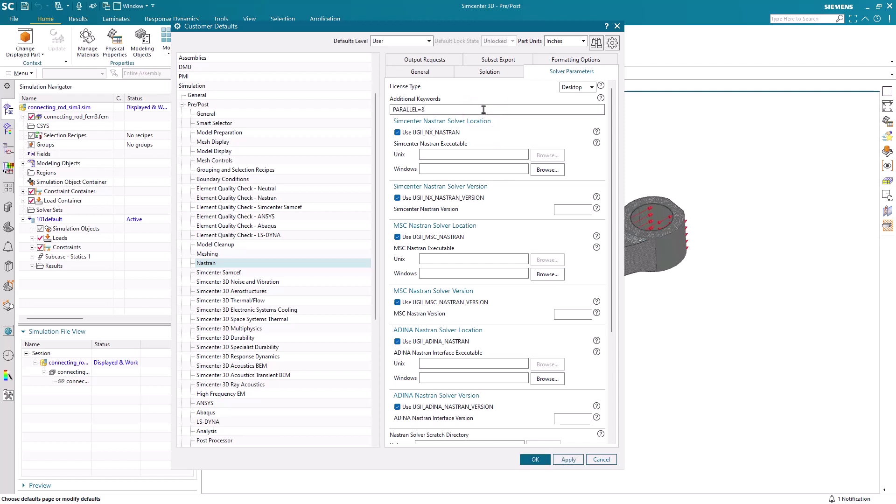
- Set the default Nastran Solver Memory Allocation to 100GB and check the help text for that option
scroll(489, 238, "down", 3)
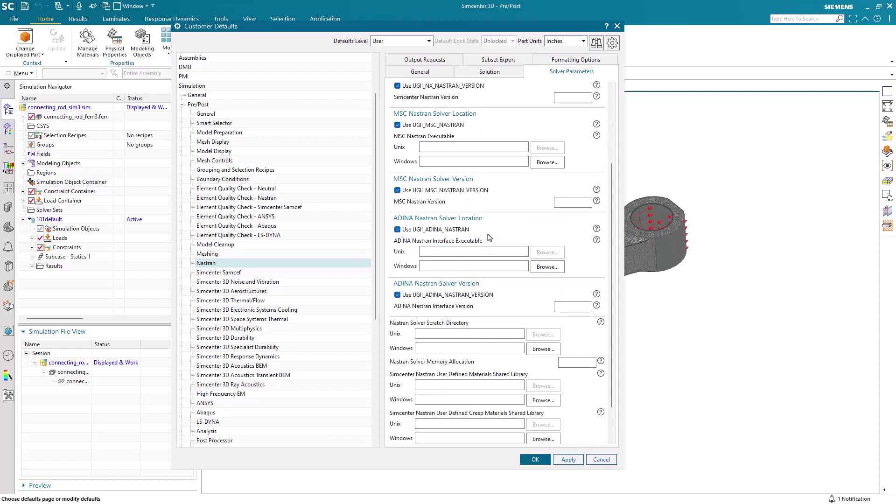
left_click(564, 360)
type("100g")
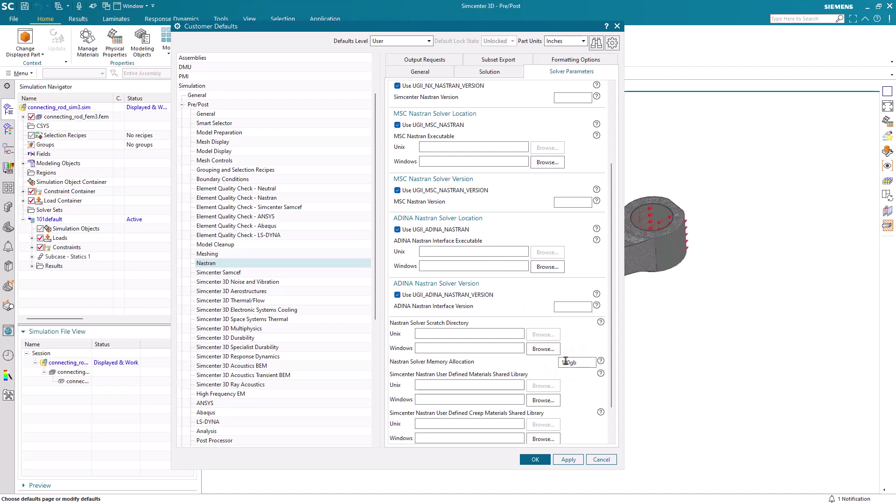
type("B")
mouse_move(602, 364)
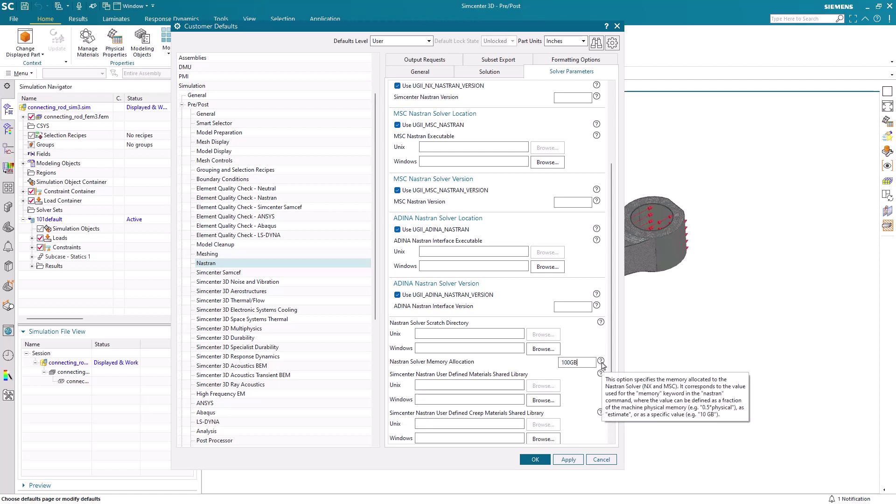
- Set the default Windows scratch directory of the Nastran solver to D:\sdir\ and save the Customer Defaults
left_click(544, 349)
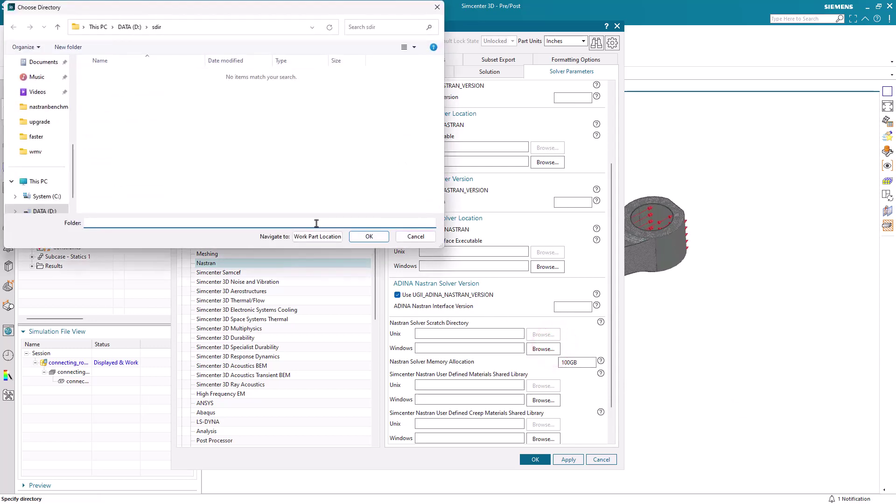
left_click(369, 236)
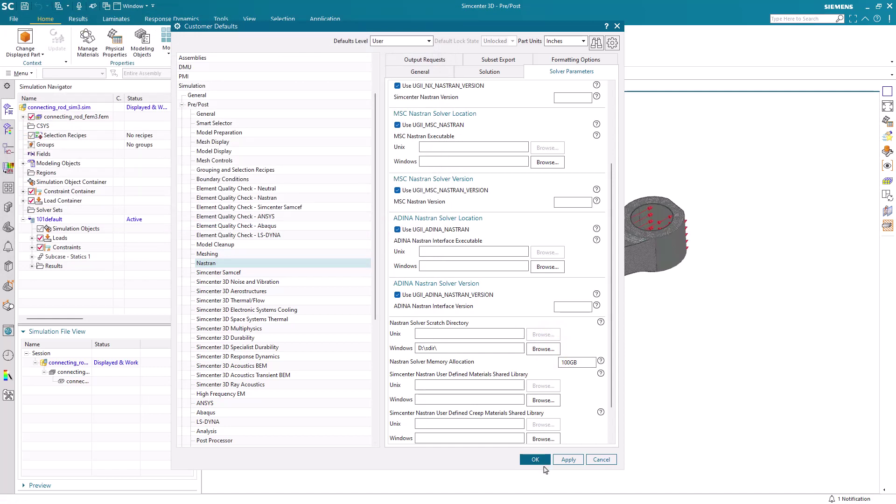
left_click(537, 460)
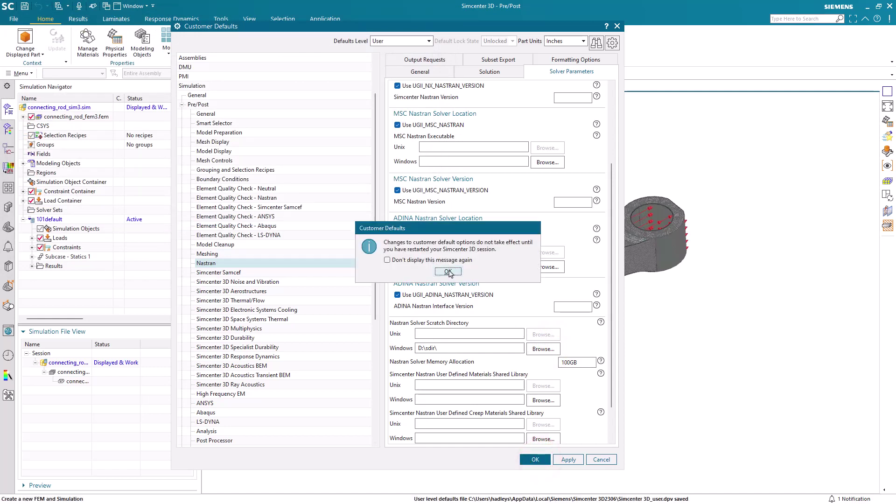
left_click(448, 272)
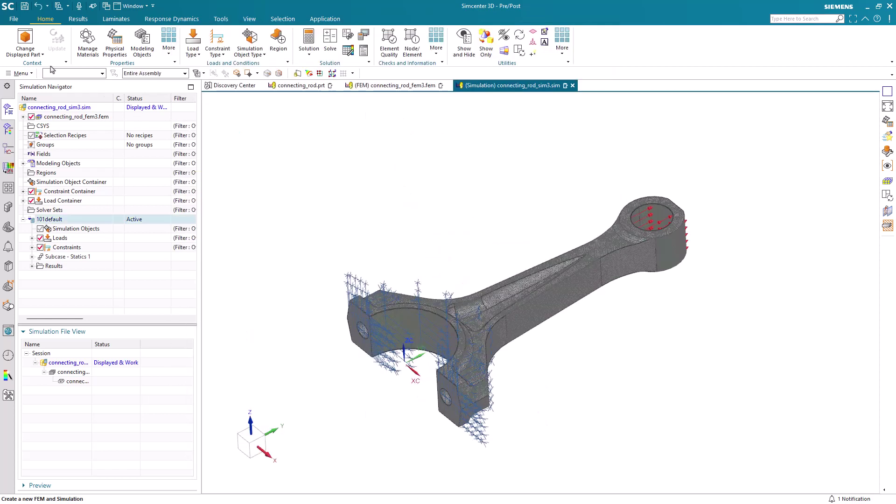
- Examine which structural and thermal output requests are enabled by default for Nastran in the Customer Defaults
left_click(21, 73)
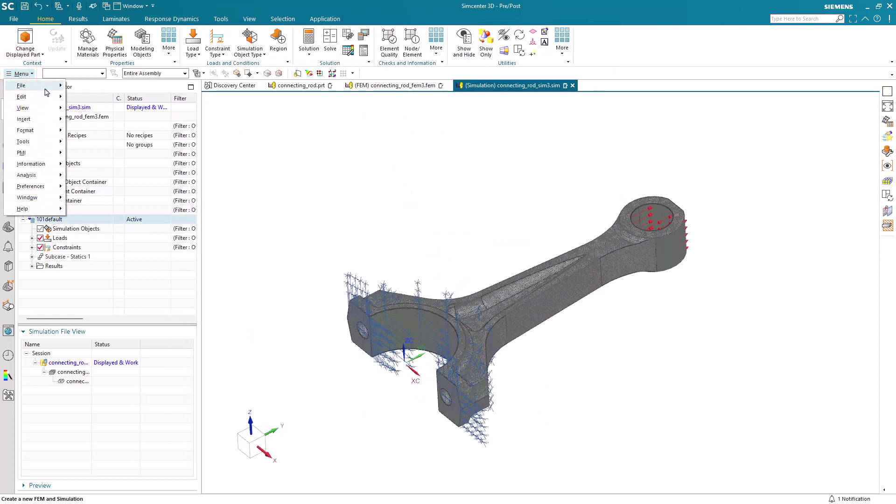
mouse_move(47, 91)
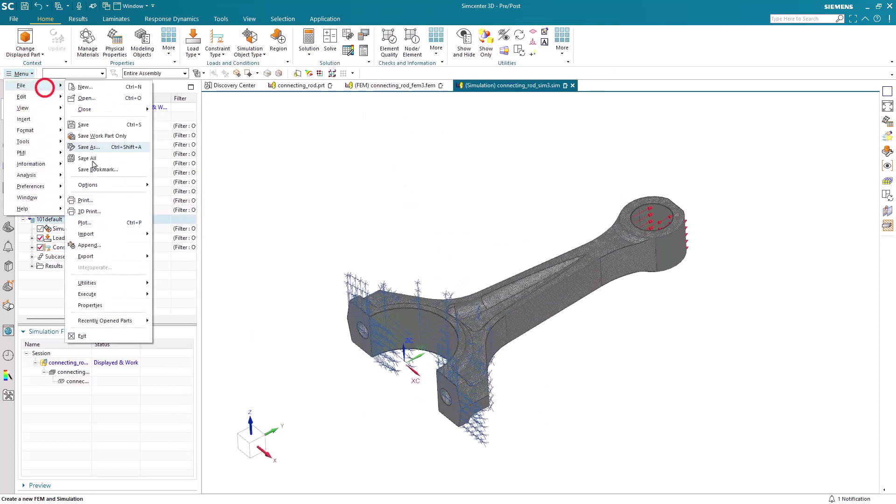
left_click(115, 283)
left_click(179, 284)
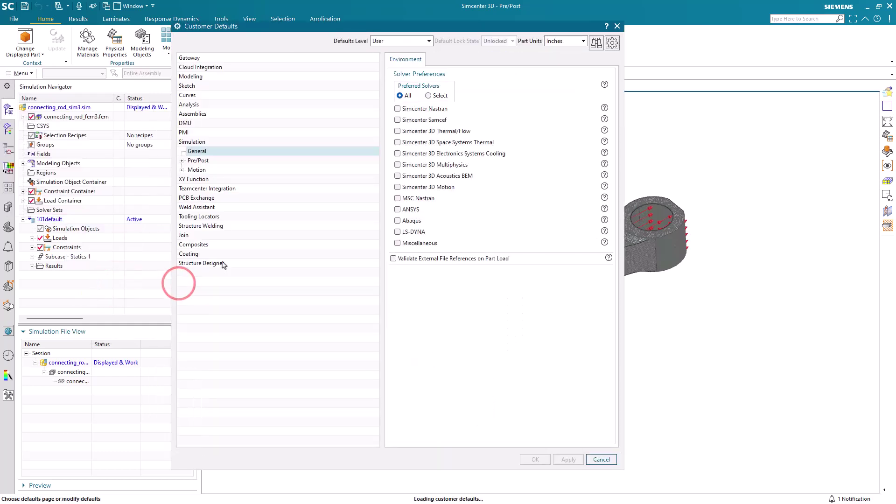
left_click(183, 161)
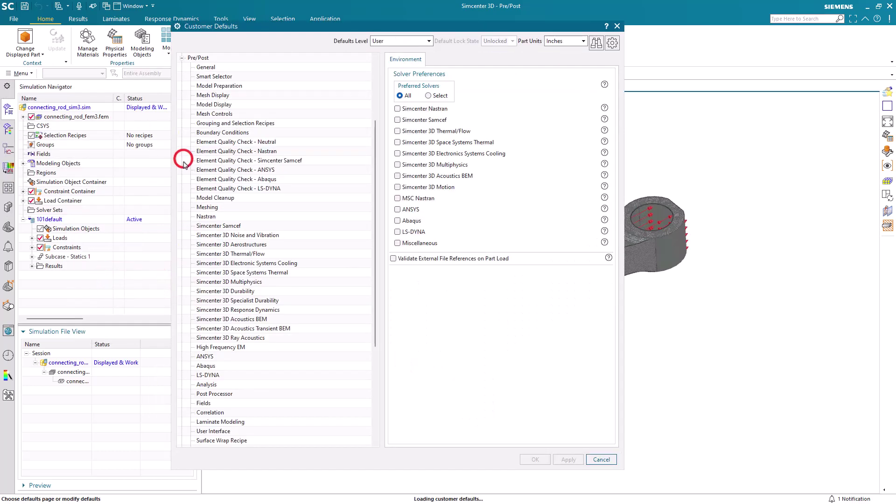
left_click(205, 216)
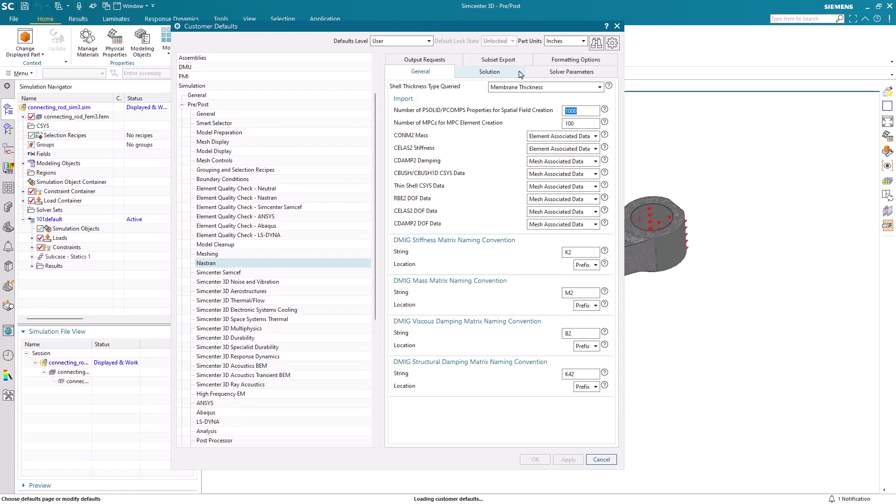
left_click(447, 59)
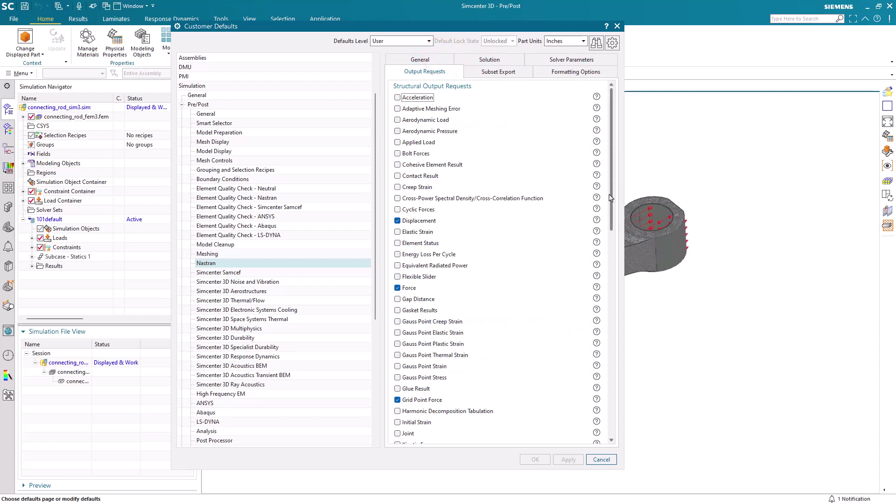
left_click_drag(609, 203, 619, 353)
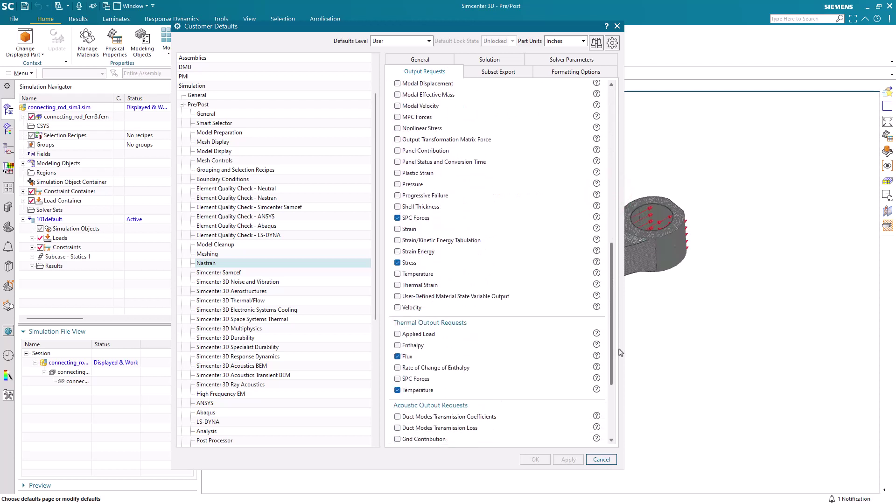
left_click(602, 460)
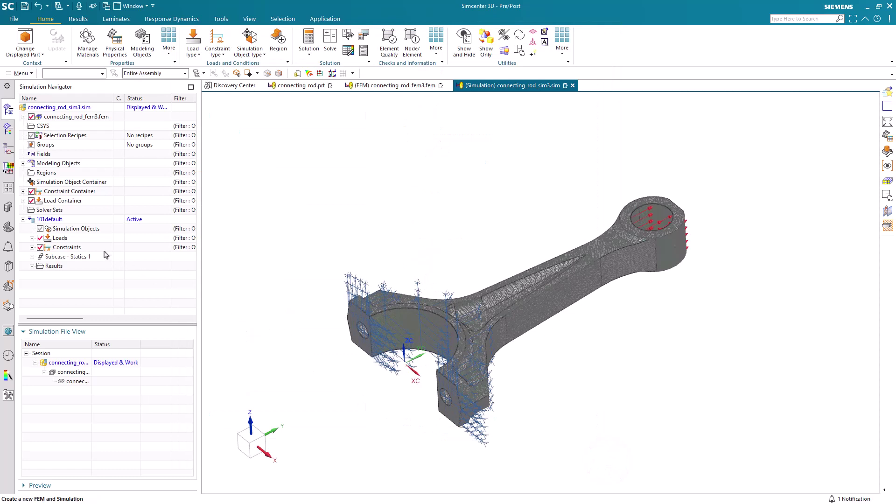
- Clone the 101default solution and rename the copy 101gofast
right_click(50, 223)
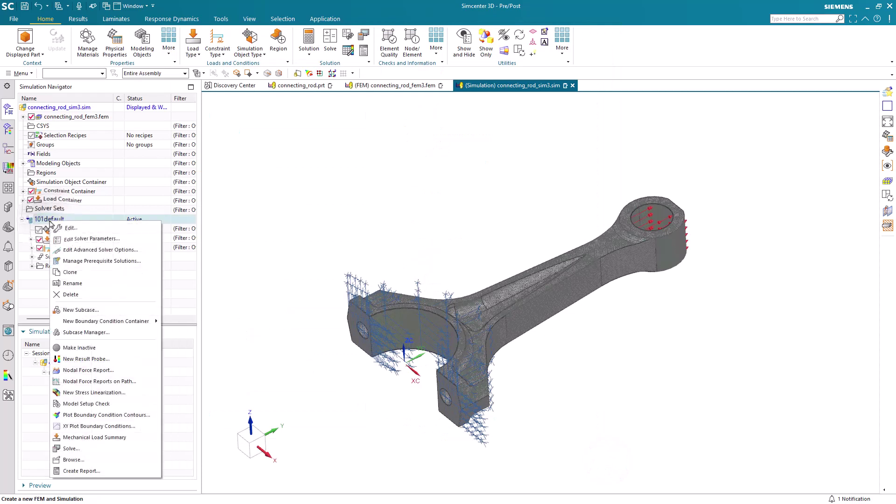
left_click(75, 272)
left_click(70, 257)
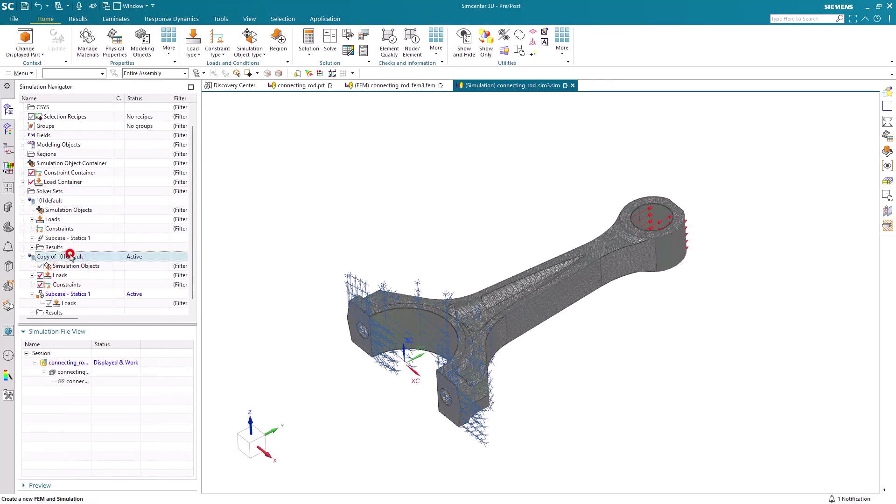
left_click(71, 258)
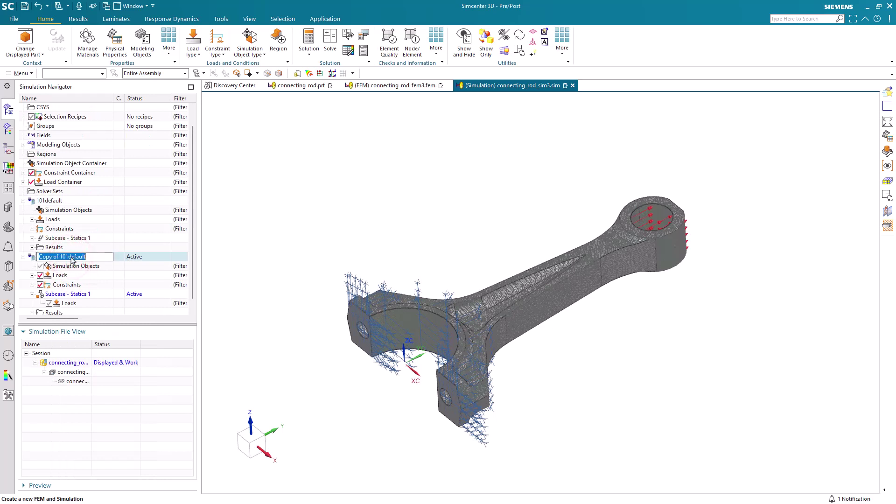
type("101gofast")
key("Return")
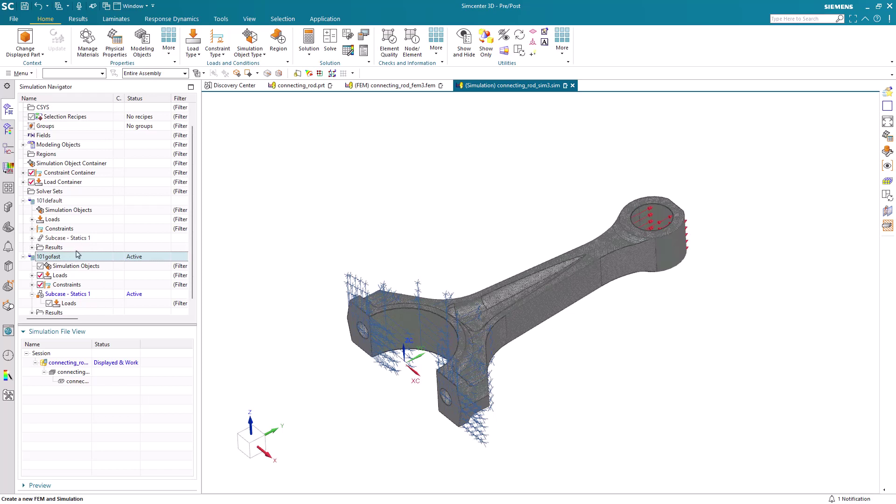
- Edit the solver parameters of the 101gofast solution to use 100GB memory, parallel 8 and the scratch directory D:\sdir\
right_click(60, 258)
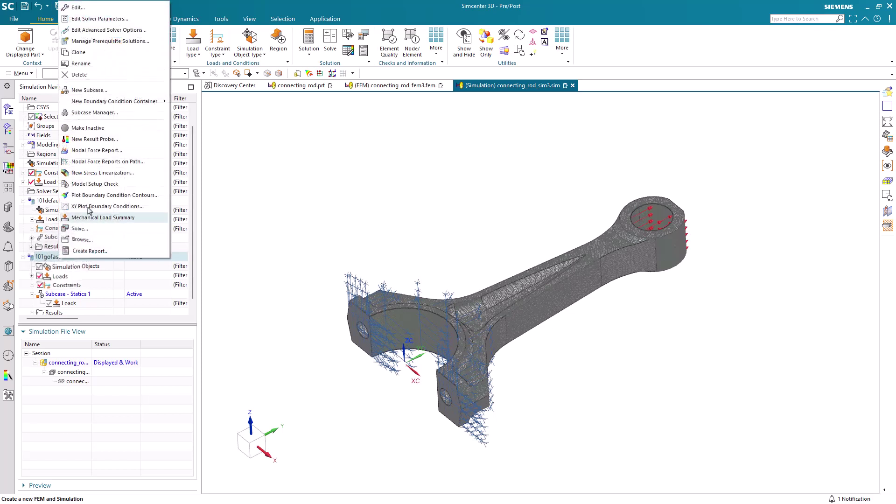
left_click(90, 18)
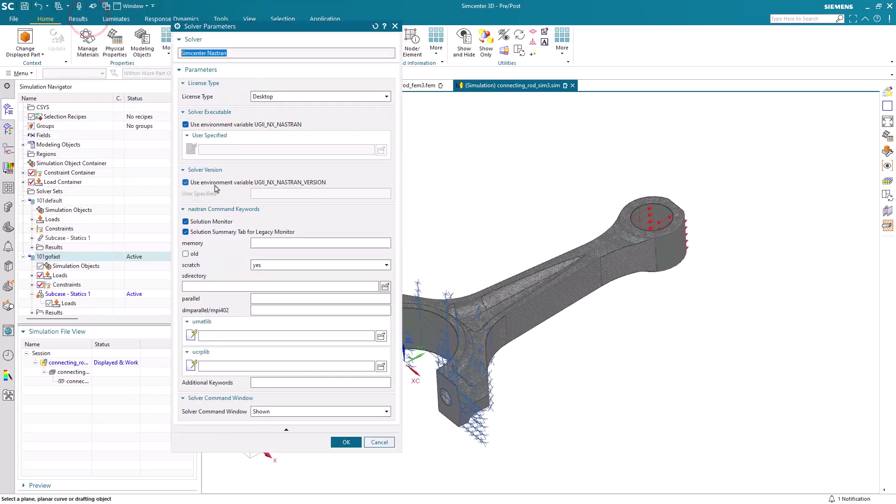
left_click(275, 244)
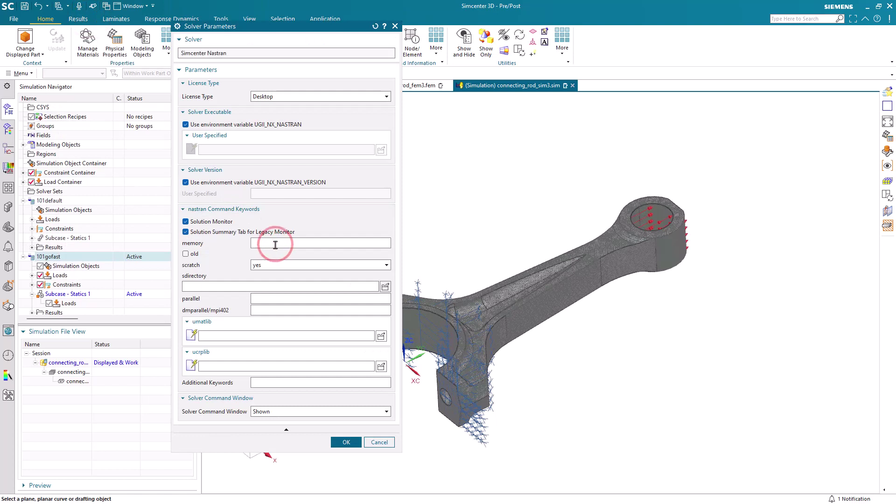
type("100GB")
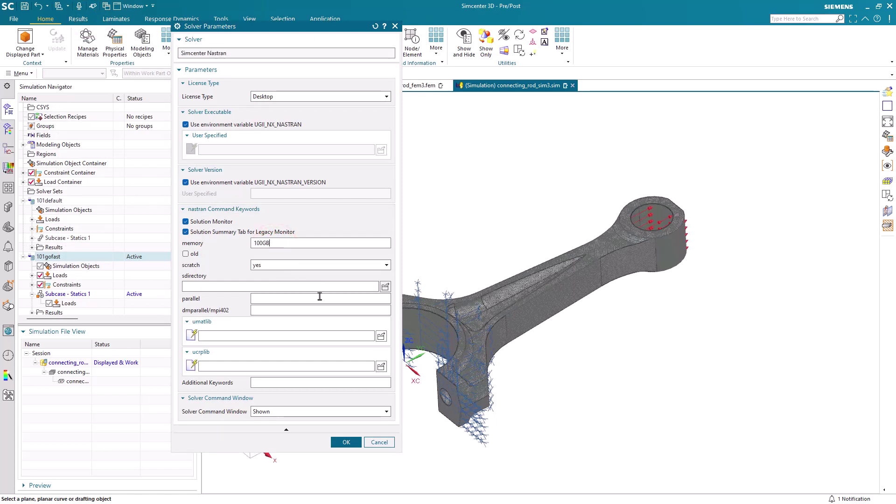
type("8")
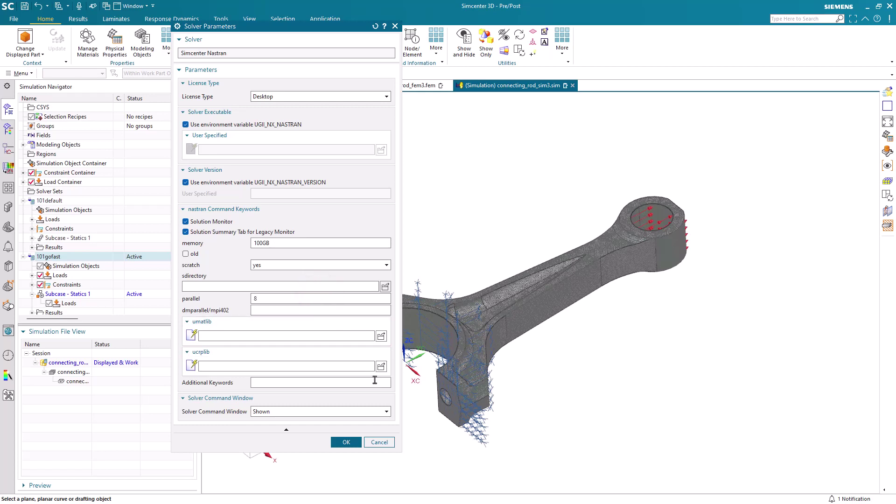
left_click(385, 287)
left_click(362, 237)
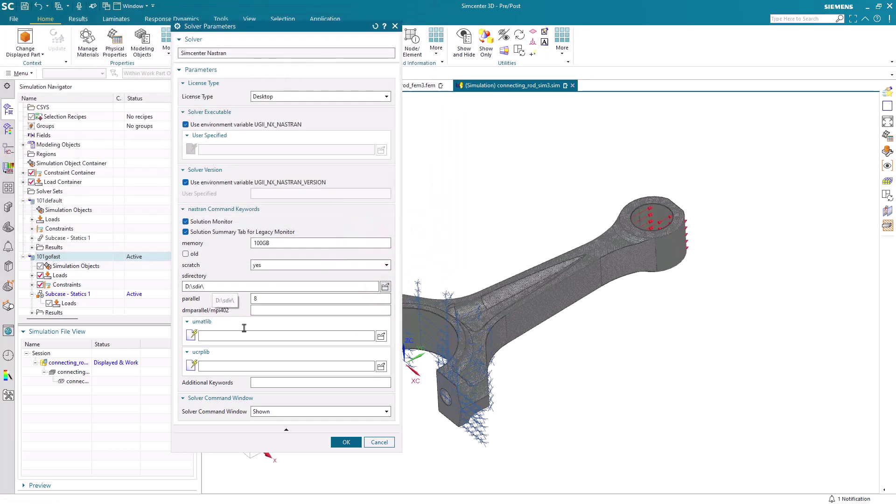
left_click(333, 441)
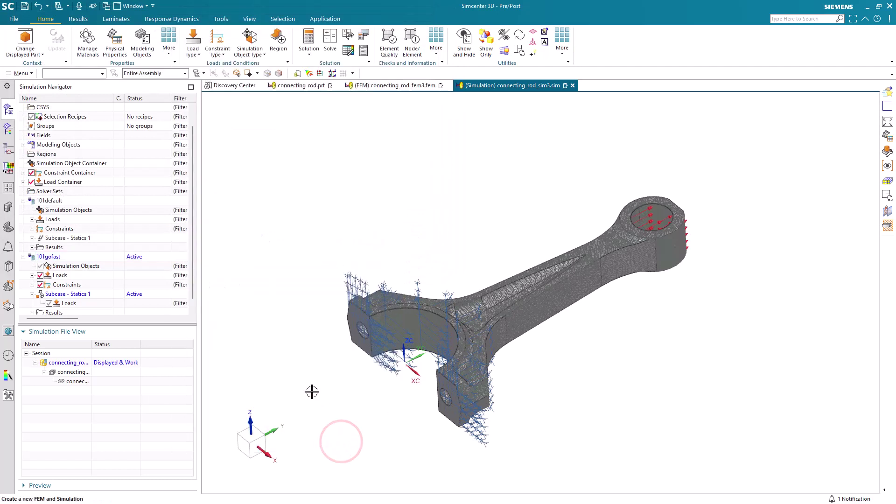
- Edit the 101gofast solution and enable the Element Iterative Solver in its general settings
right_click(55, 257)
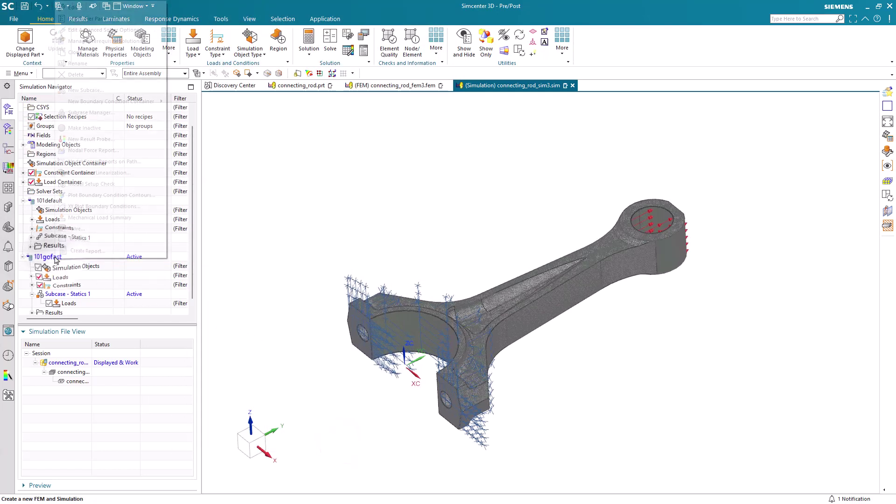
left_click(80, 9)
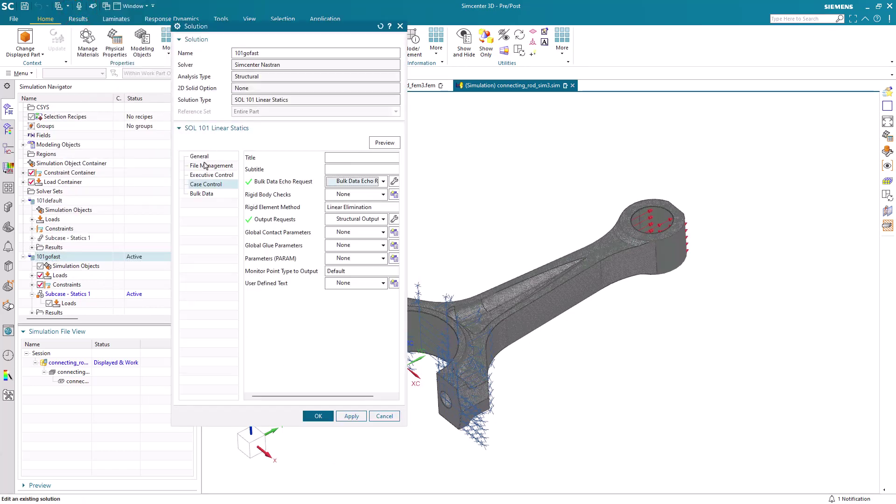
left_click(204, 167)
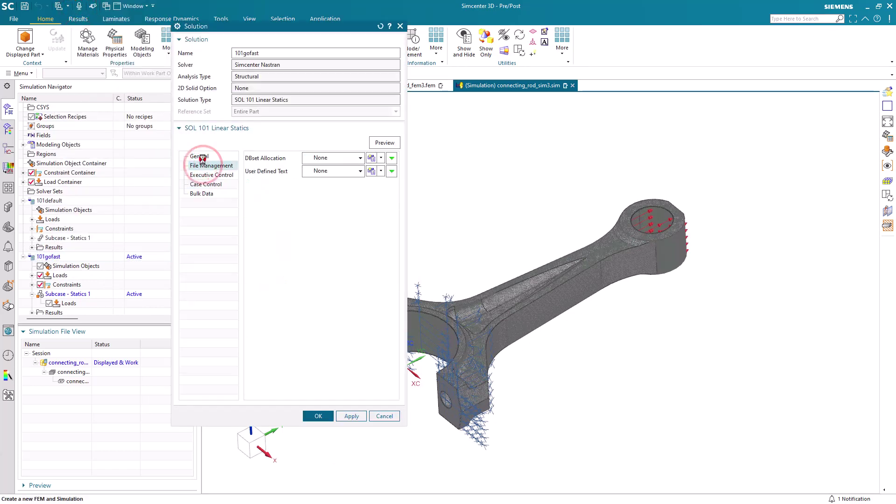
left_click(203, 160)
left_click(278, 205)
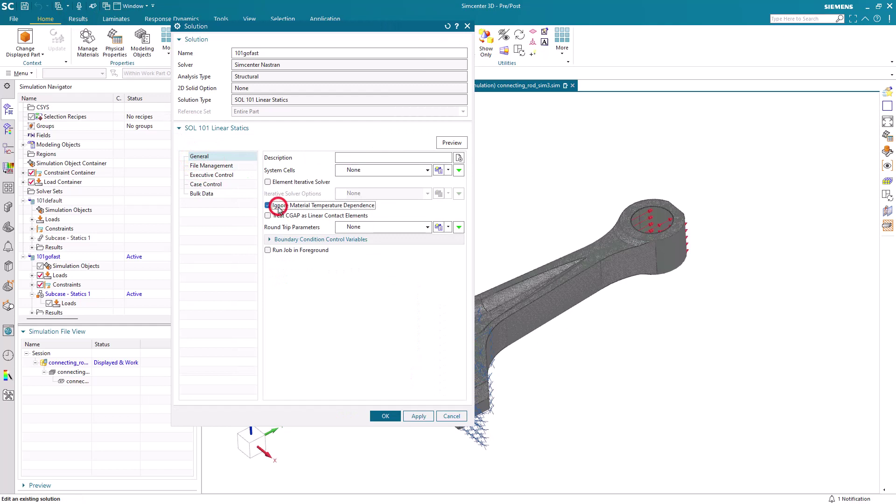
left_click(268, 182)
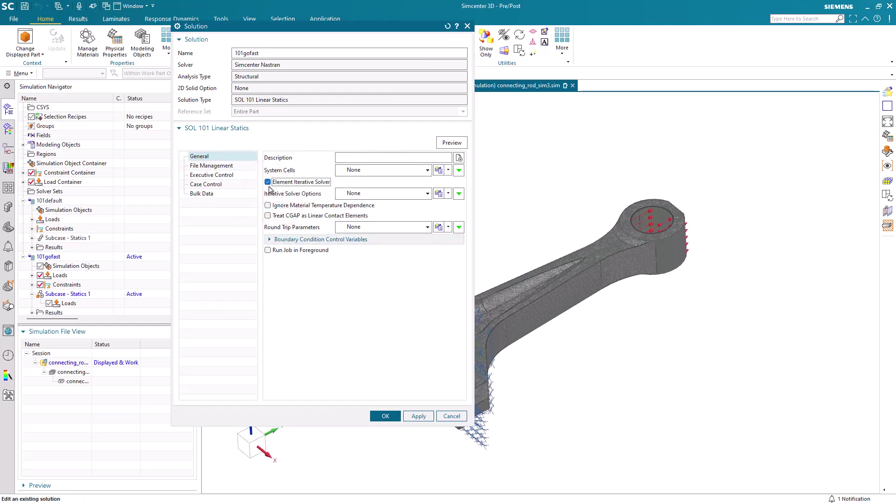
- Copy the structural output requests in the case control of 101gofast and name the copy stress disp
left_click(210, 185)
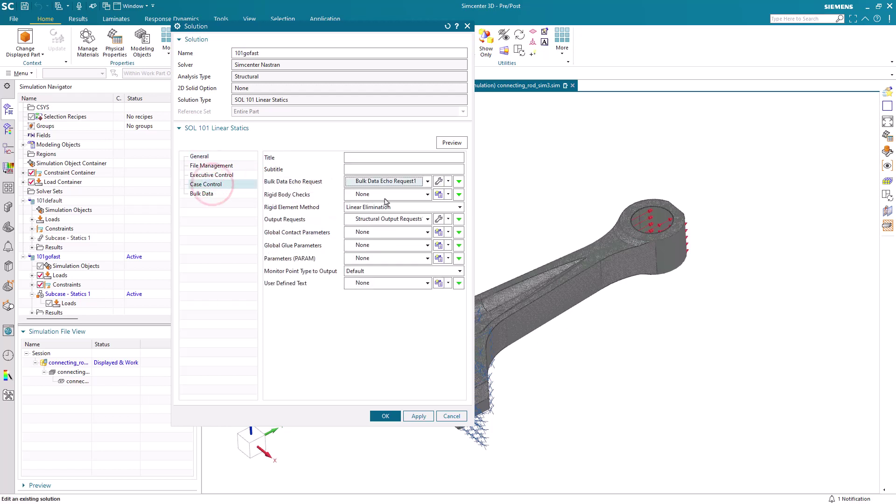
left_click(448, 220)
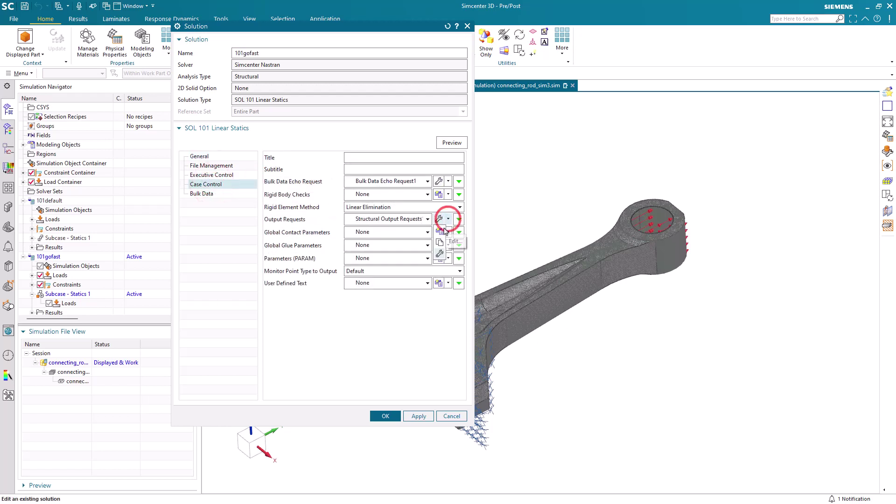
left_click(440, 241)
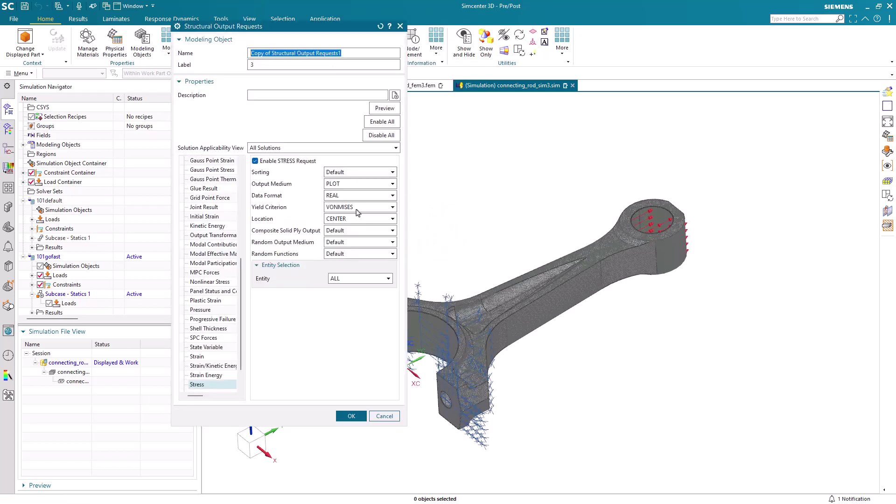
type("stress disp")
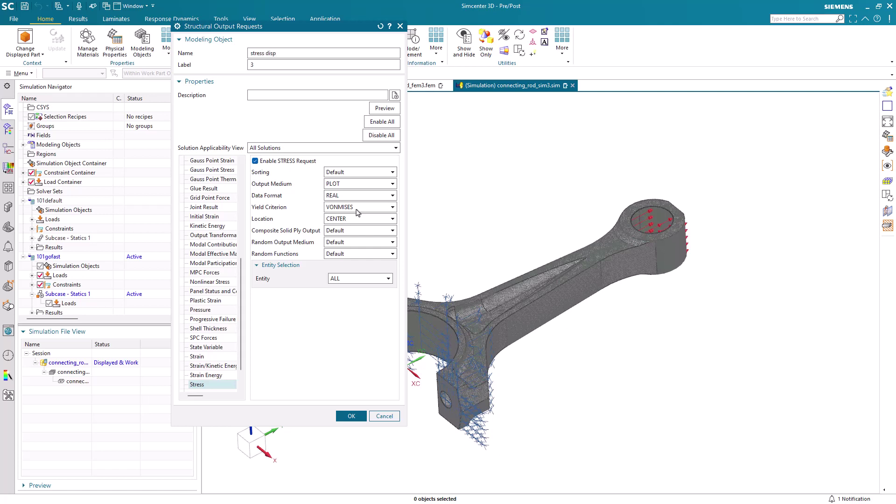
- Preview the stress disp output requests and disable the SPCFORCES, GPFORCE and FORCE requests
left_click(384, 107)
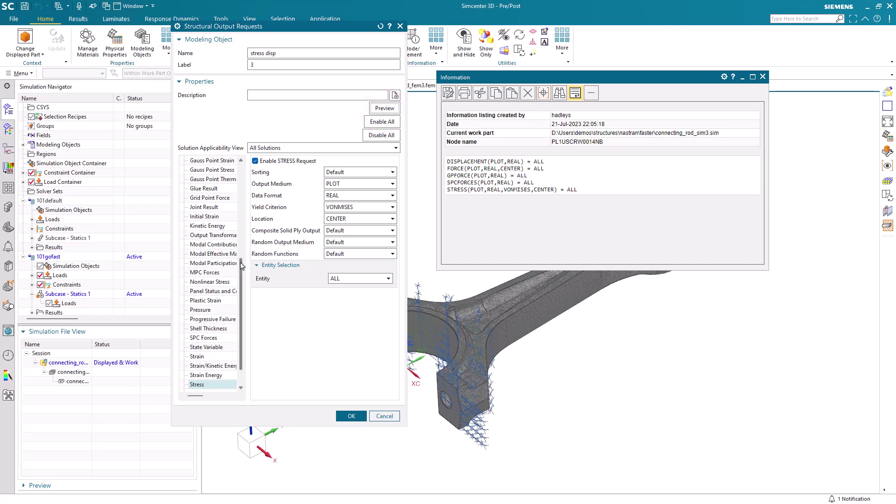
left_click(211, 338)
left_click(275, 161)
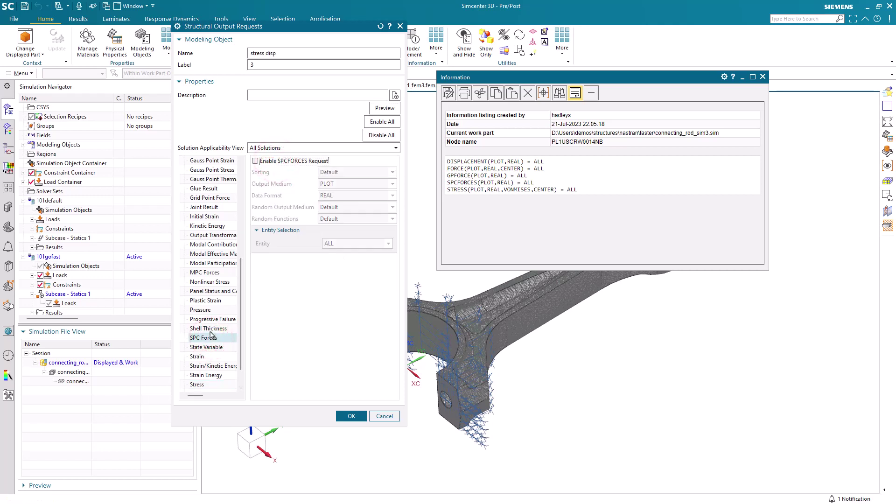
scroll(211, 332, "up", 3)
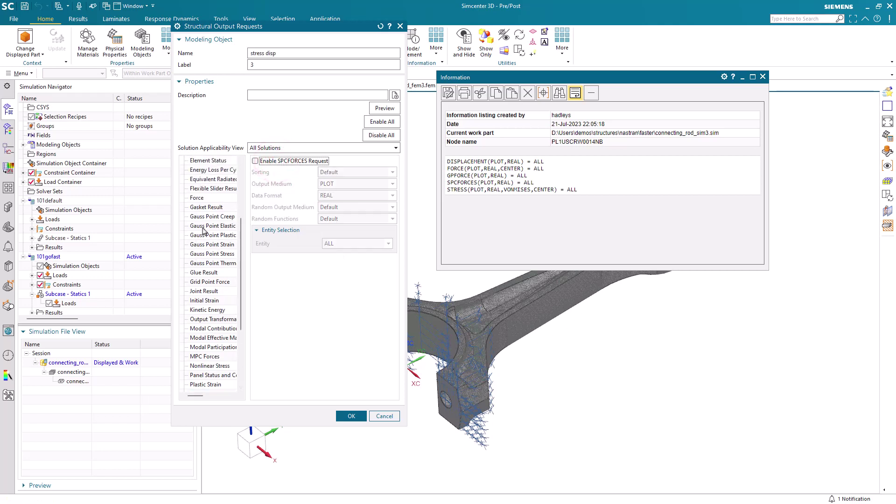
left_click(207, 282)
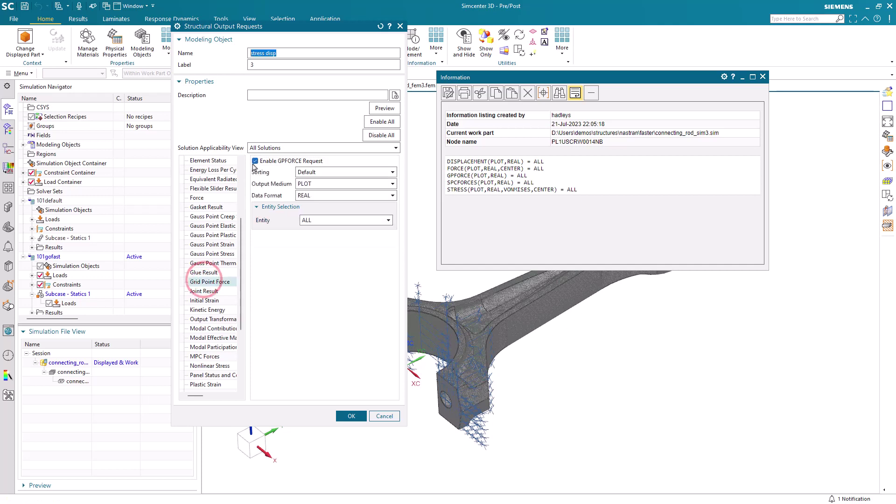
left_click(255, 161)
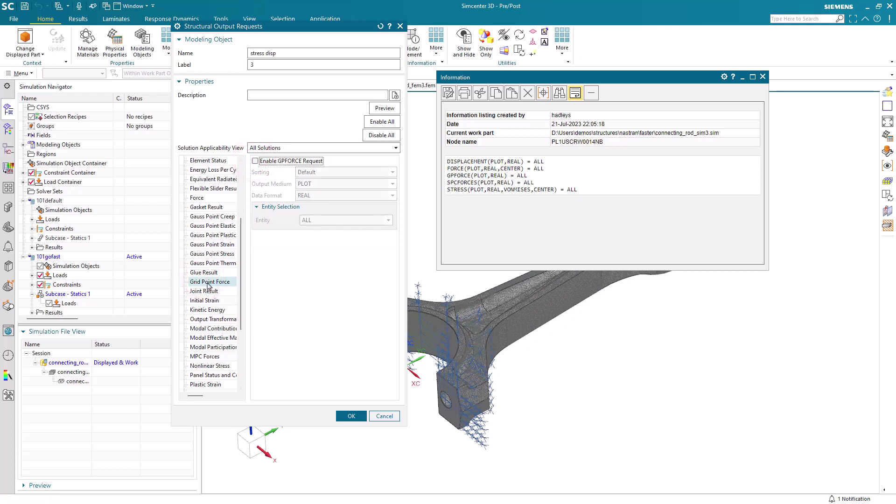
left_click(198, 198)
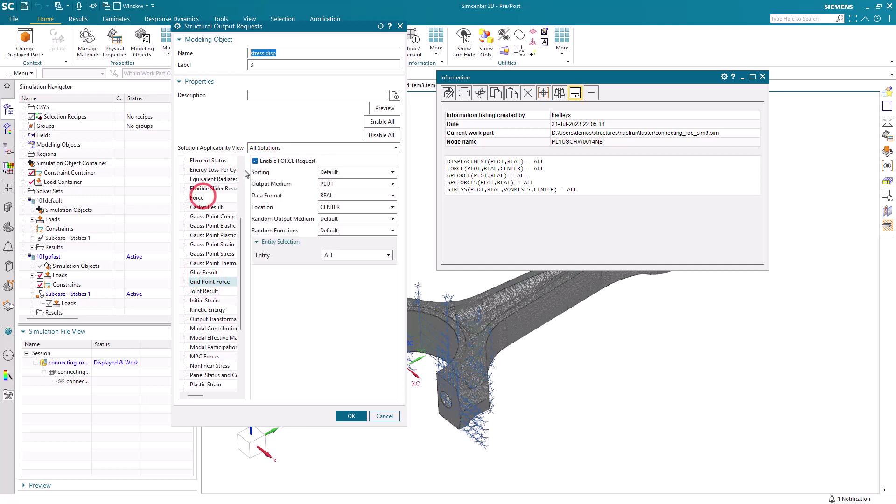
left_click(255, 161)
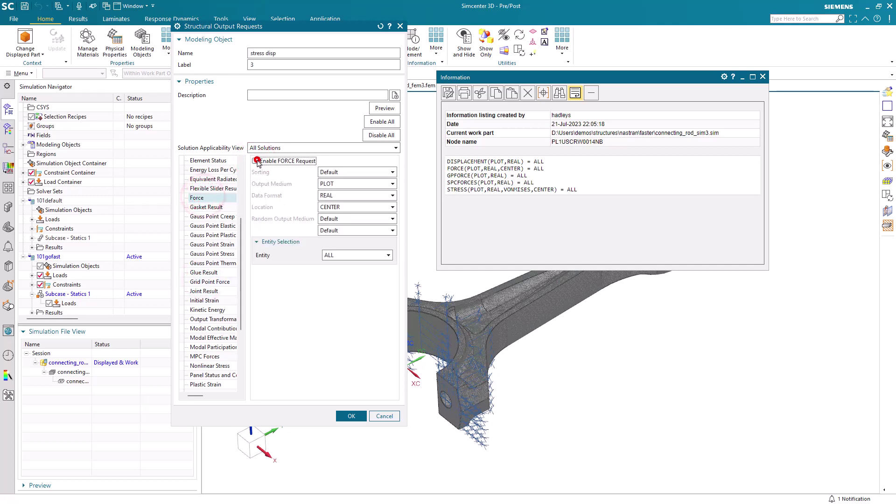
- Preview the reduced stress disp request set and apply it to the 101gofast solution
left_click(378, 108)
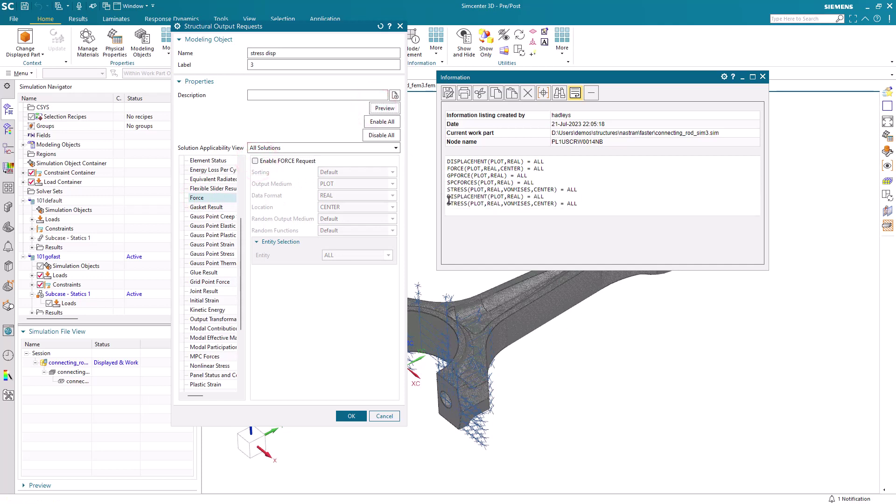
left_click(764, 77)
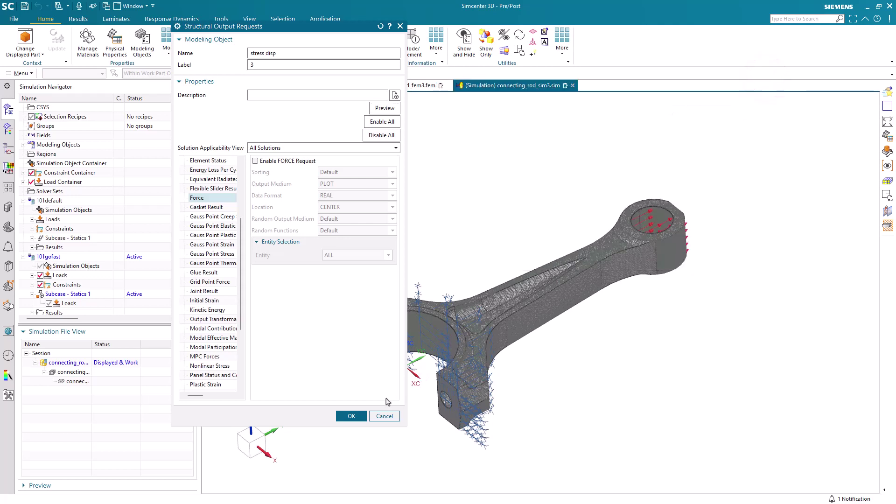
left_click(356, 415)
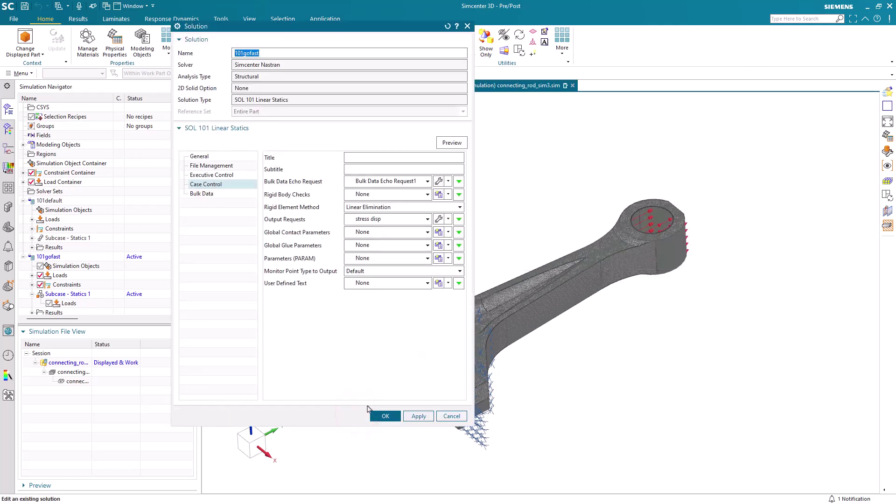
left_click(382, 416)
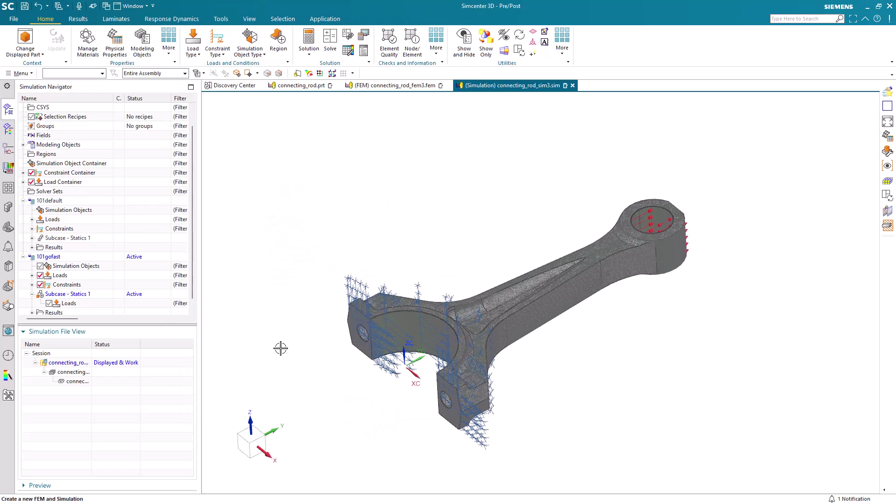
- Open the solving options for the 101gofast solution and close them without submitting a solve
left_click(330, 40)
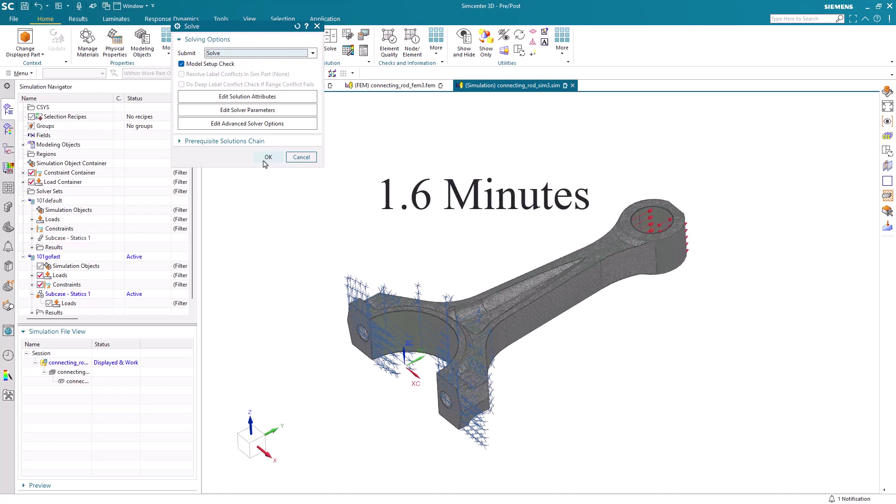
left_click(303, 159)
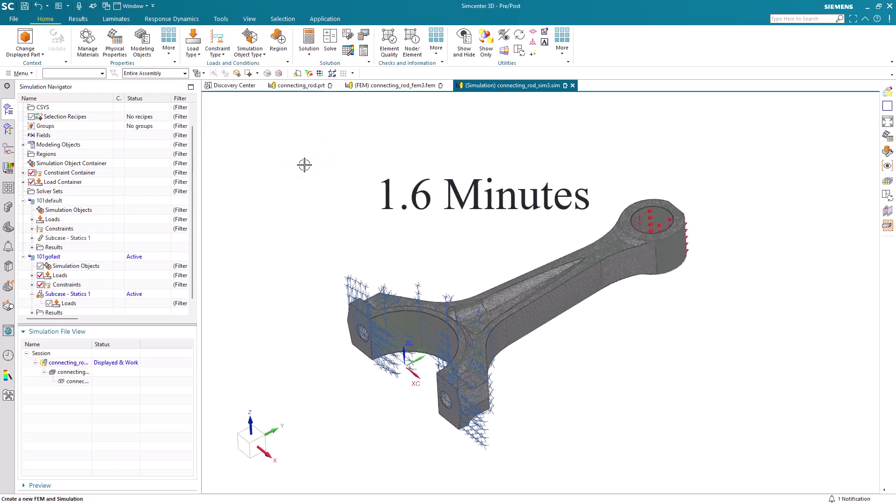
- Remesh the connecting rod in connecting_rod_fem3.fem with 1 mm CTETRA(10) elements and return to the simulation file
left_click(387, 85)
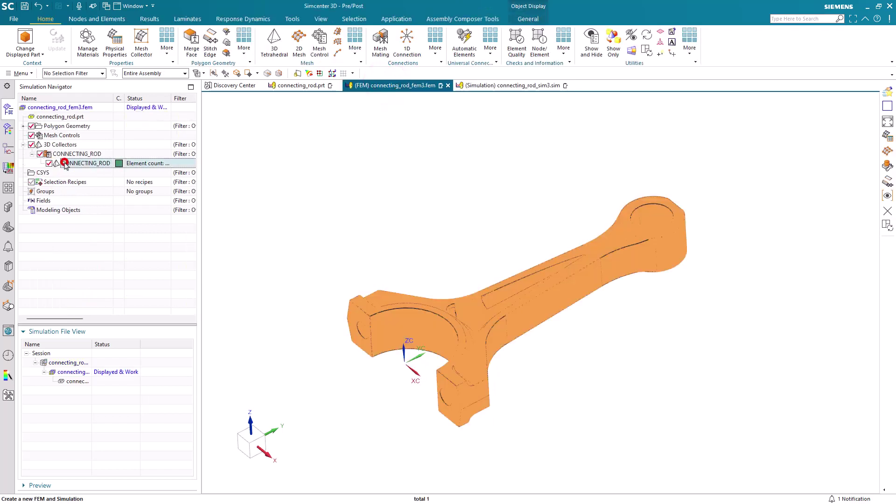
double_click(64, 162)
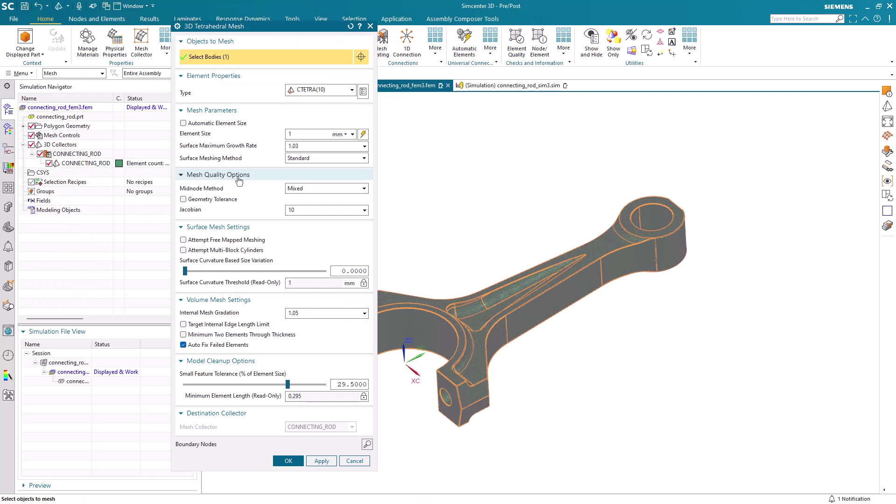
left_click(289, 461)
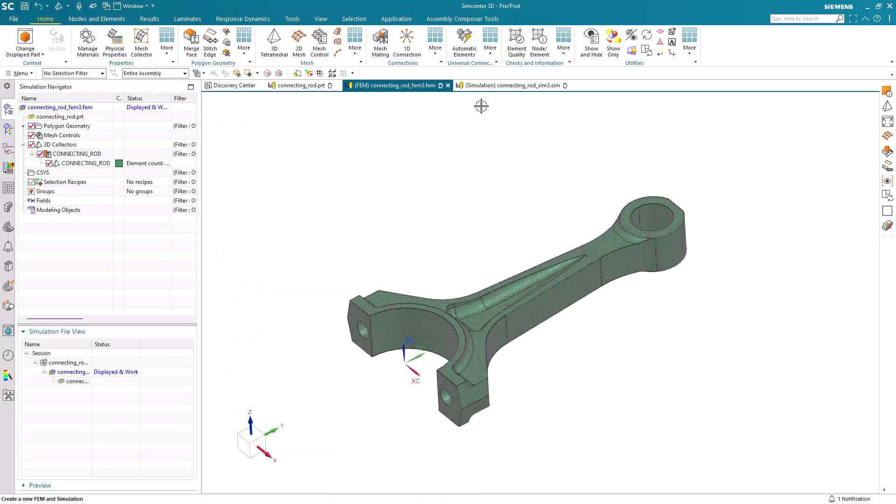
left_click(489, 89)
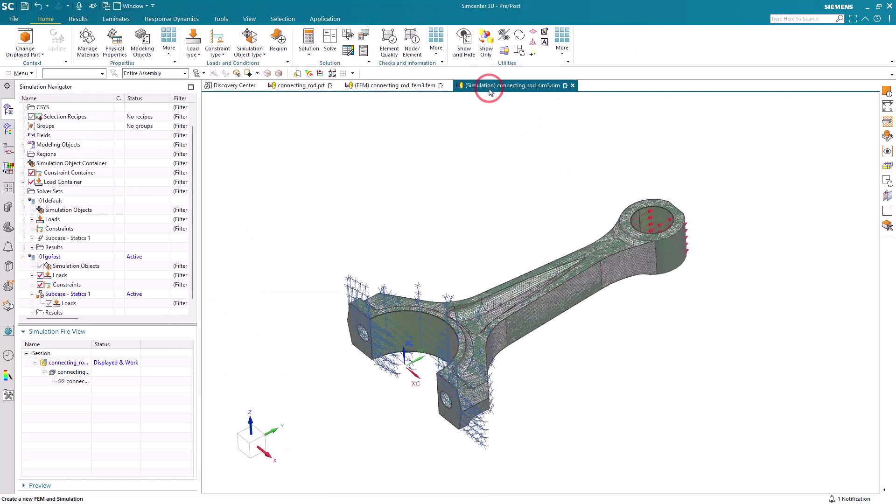
- Create a new SOL 103 Real Eigenvalues solution named 103default in connecting_rod_sim3.sim
scroll(68, 144, "up", 1)
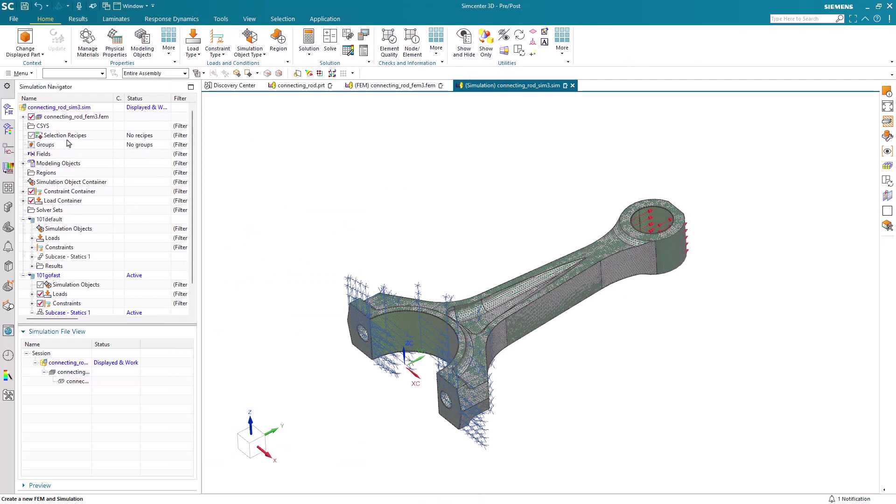
right_click(56, 110)
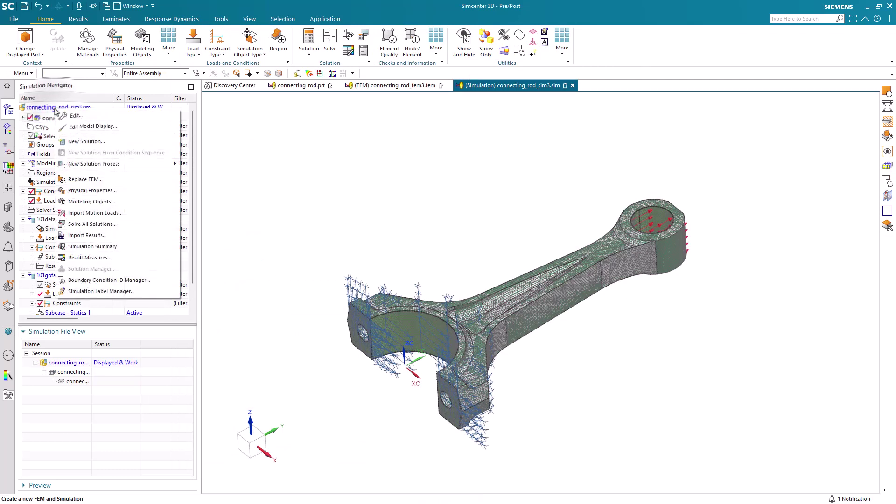
left_click(75, 140)
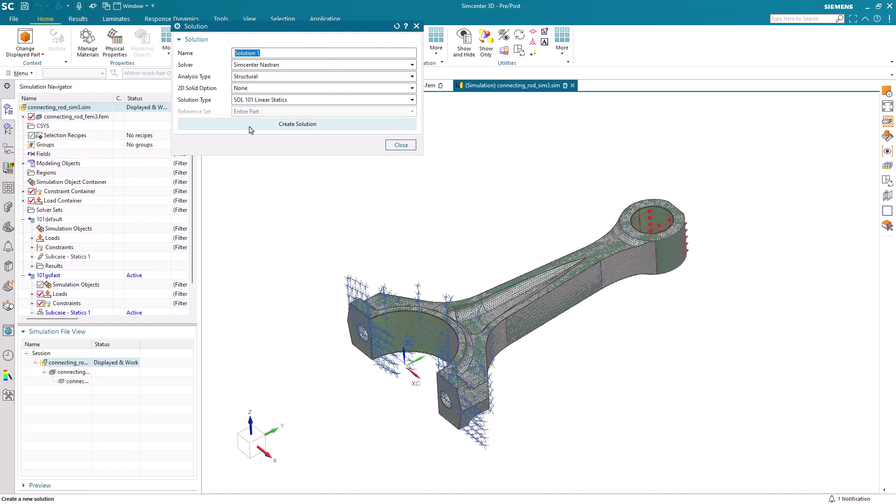
left_click(265, 102)
left_click(261, 125)
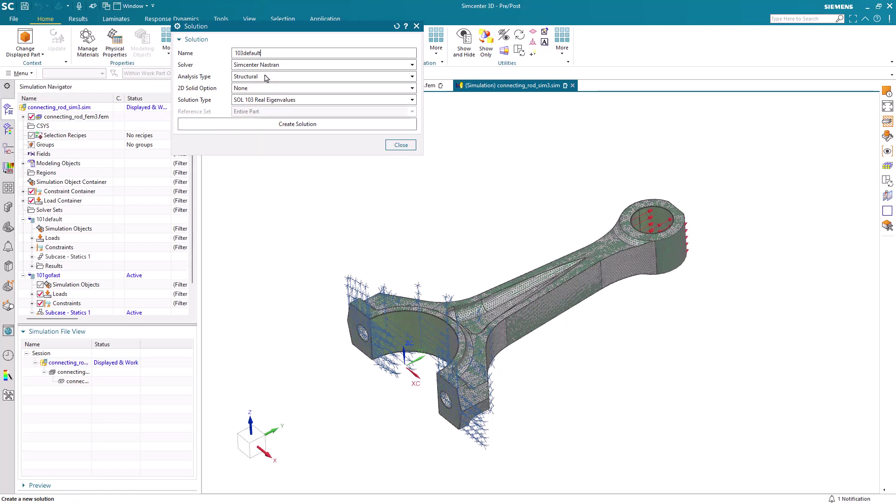
left_click(291, 123)
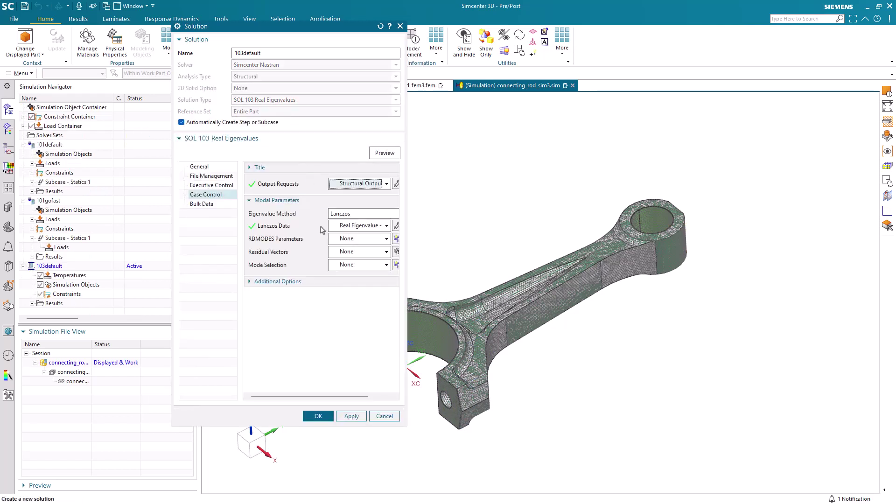
- Set the number of desired modes to 250 in the Lanczos data of the 103default solution
left_click_drag(406, 227, 446, 228)
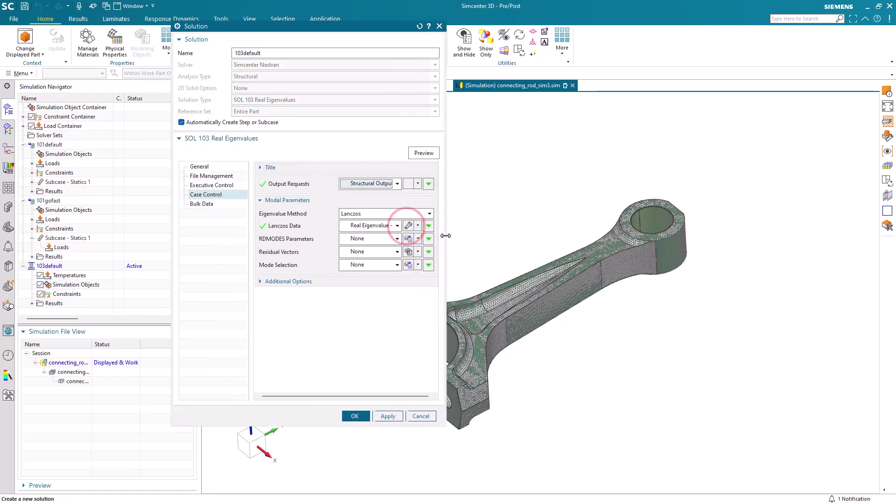
left_click(409, 227)
left_click(330, 155)
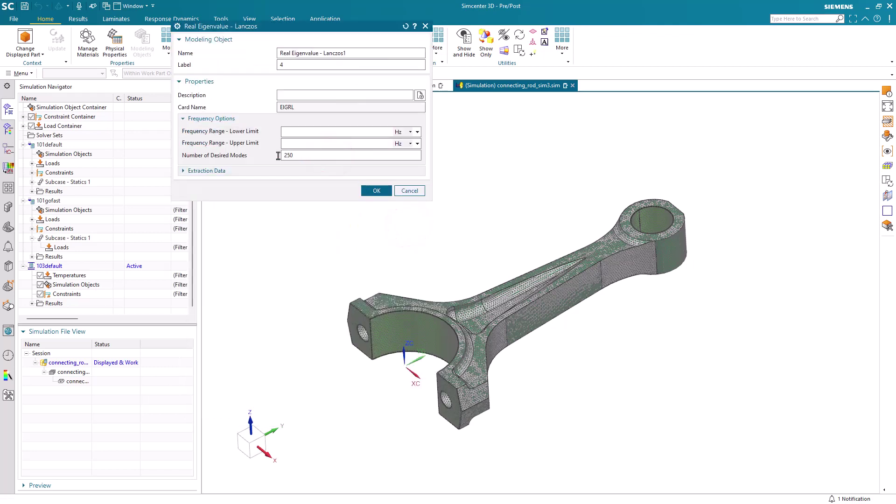
type("250")
left_click(376, 191)
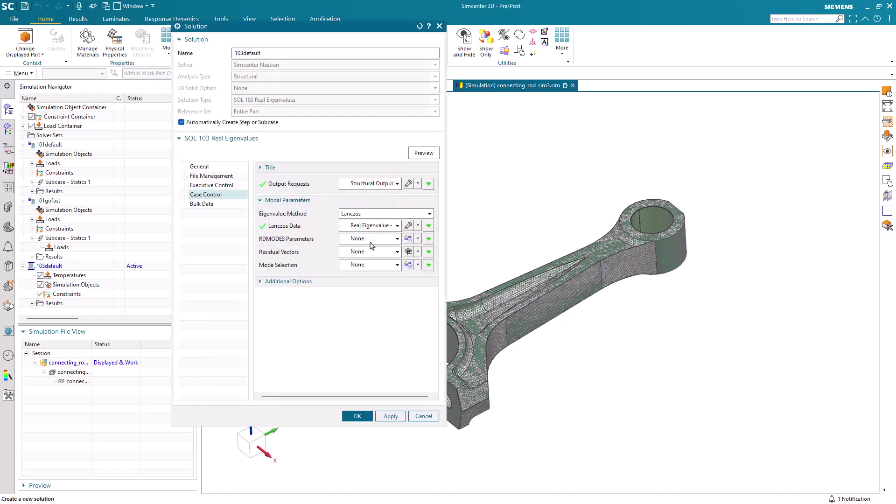
- Create the 103default solution with its existing output requests and add a Subcase - Normal Modes 1 step to it
left_click(394, 184)
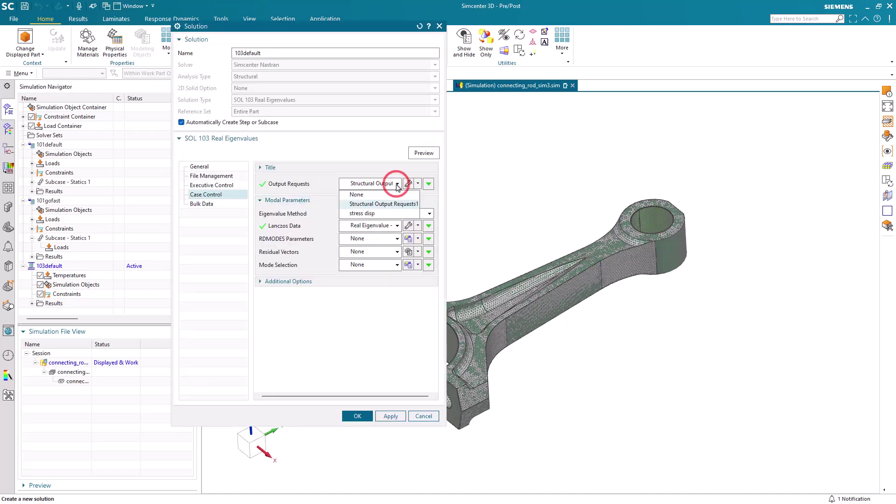
left_click(396, 184)
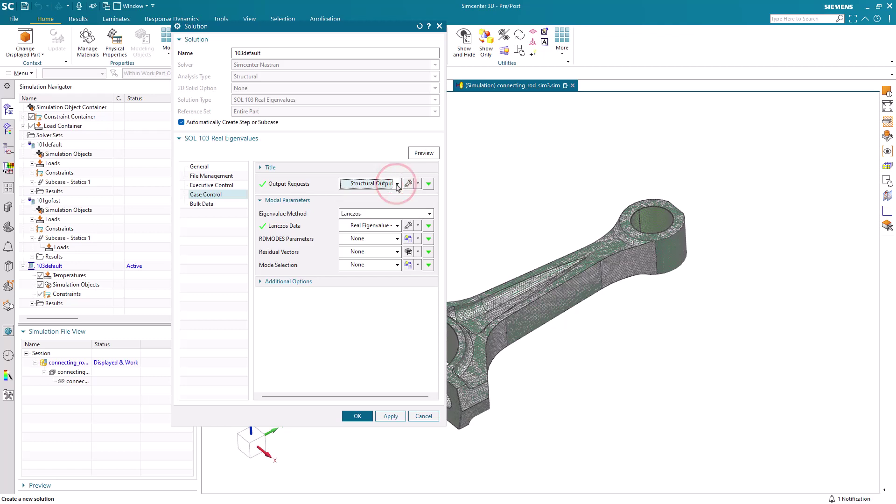
left_click(355, 415)
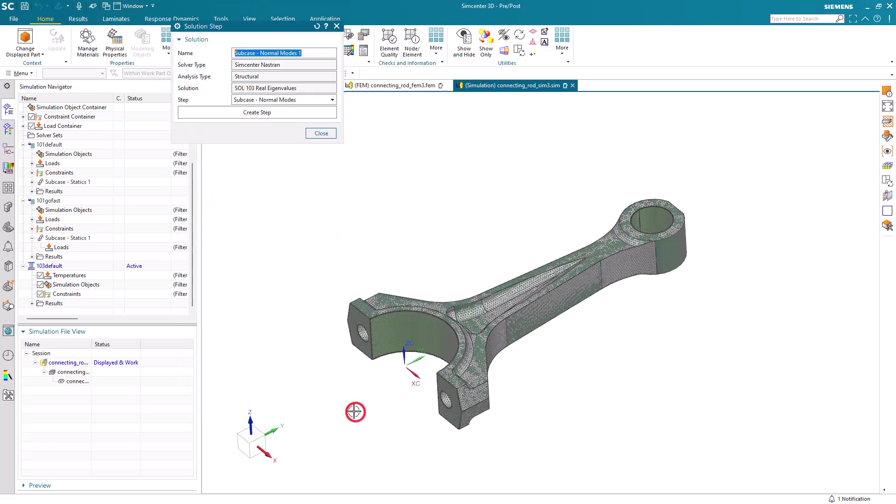
left_click(255, 112)
middle_click(299, 195)
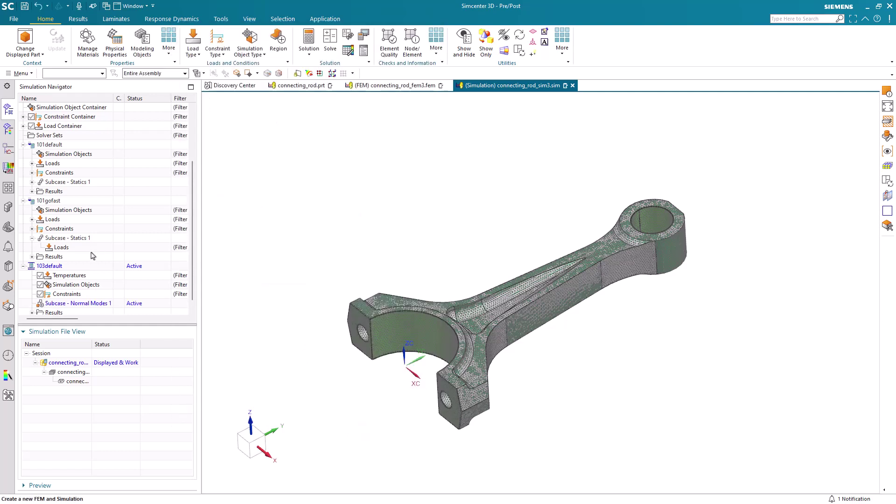
- Review the default solver parameters and the solving options of 103default, closing both without changes or submitting a solve
right_click(61, 269)
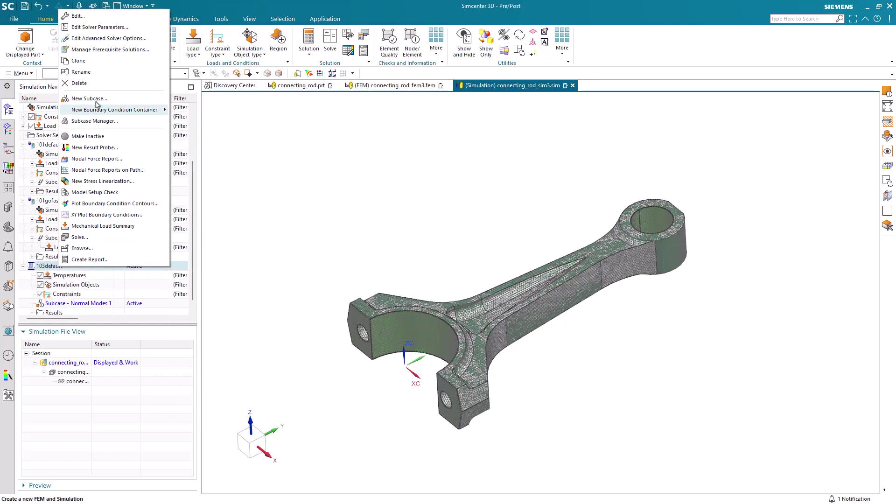
left_click(100, 28)
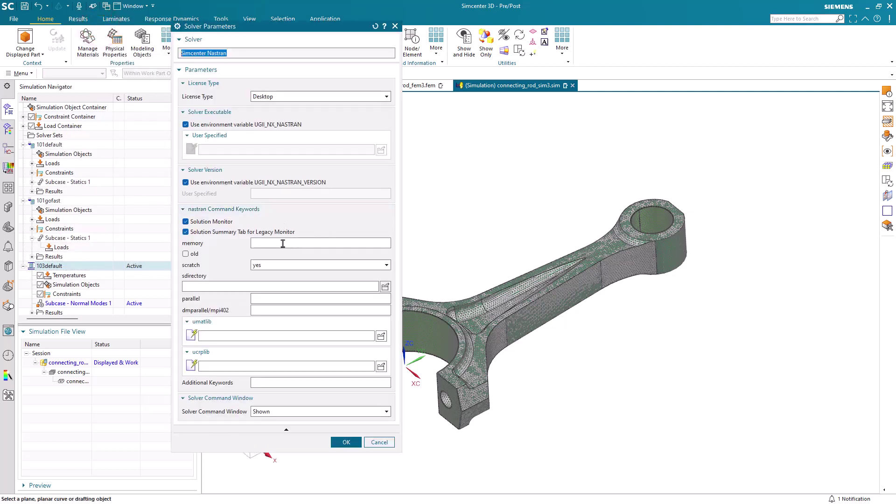
left_click(377, 442)
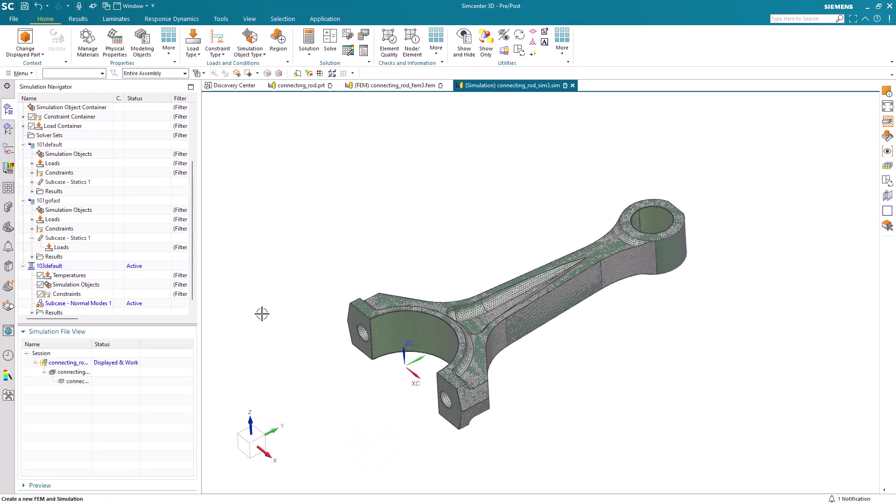
left_click(330, 40)
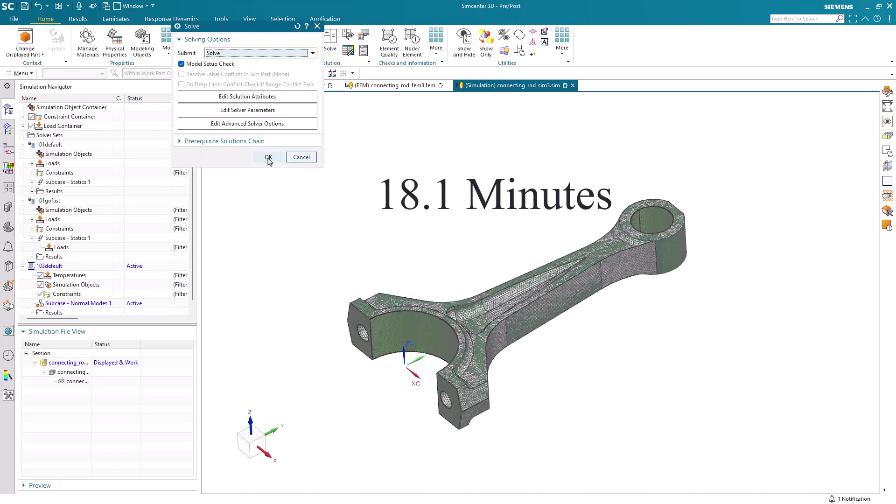
left_click(307, 158)
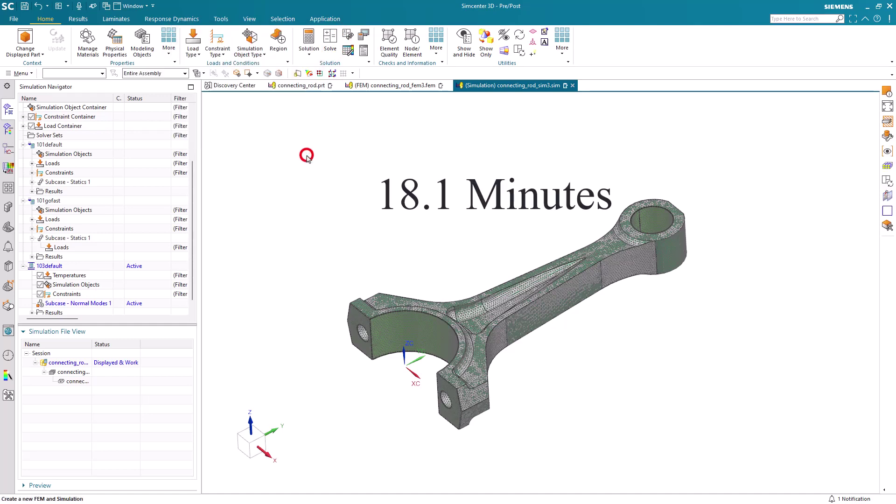
- Clone the 103default solution and rename the copy 103gofast
right_click(58, 269)
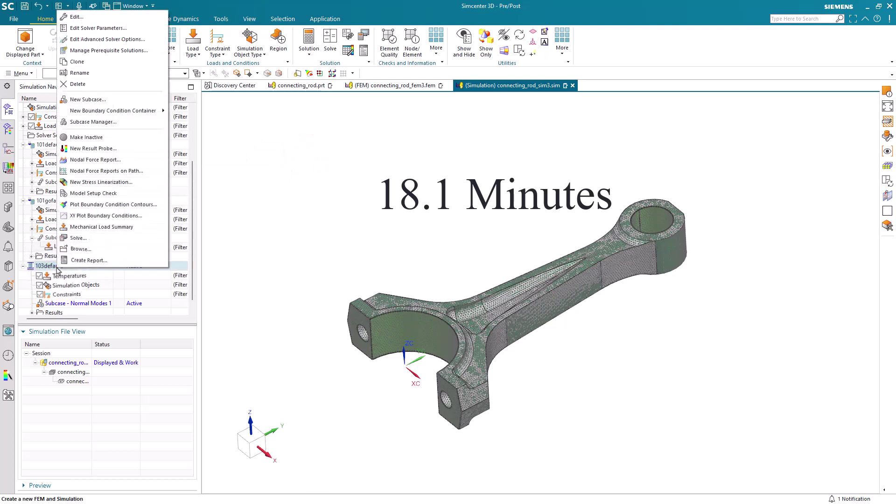
left_click(93, 64)
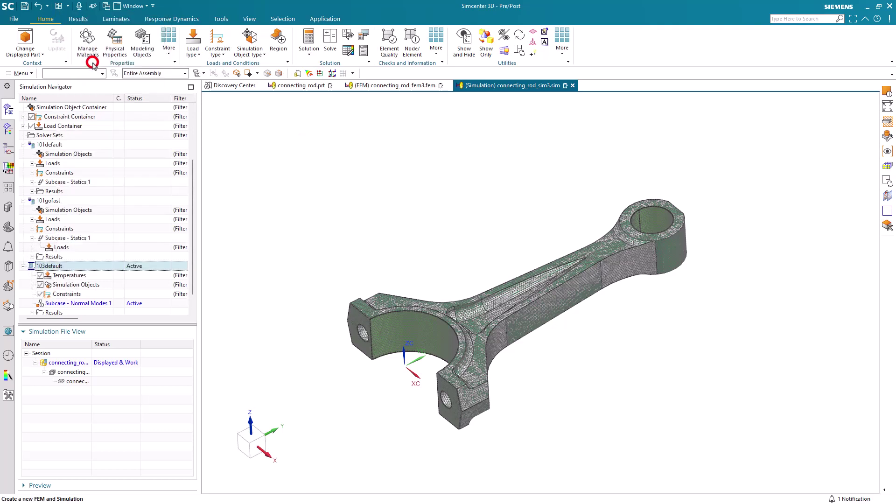
left_click(60, 256)
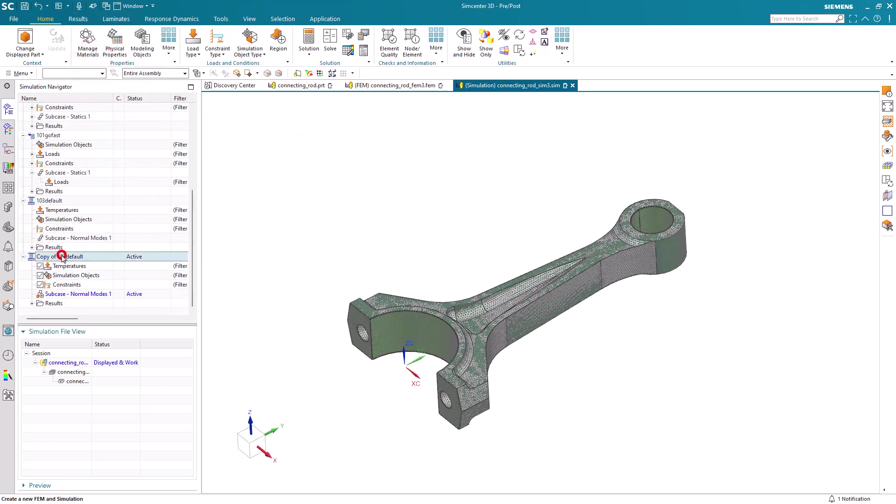
left_click(67, 259)
type("103go")
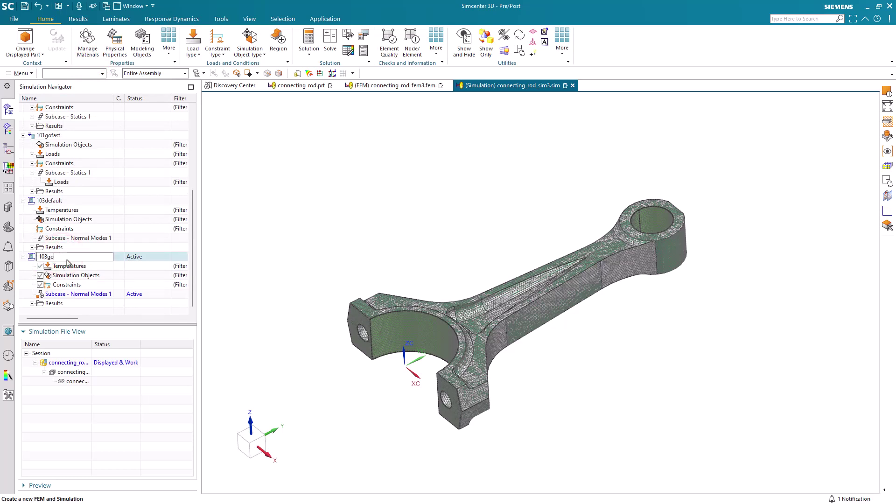
type("fast")
key("Return")
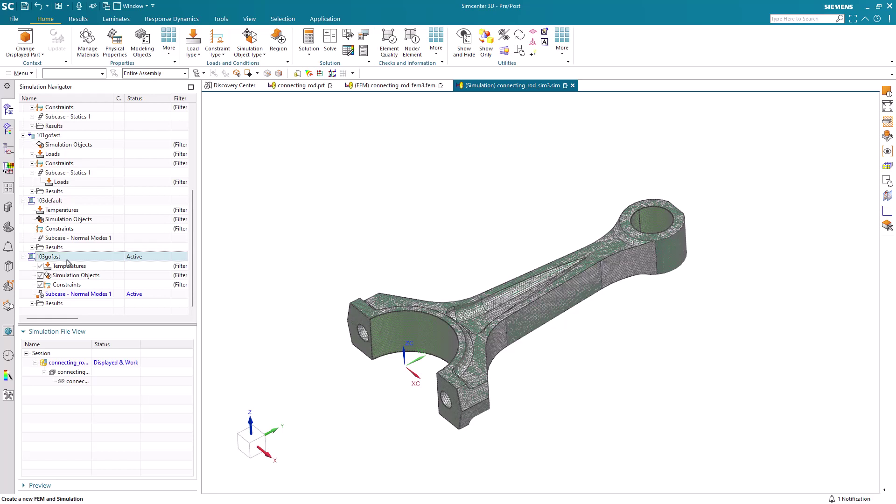
- Set the 103gofast solver parameters to 100GB memory, scratch directory D:\sdir\ and parallel 8
right_click(56, 261)
left_click(98, 19)
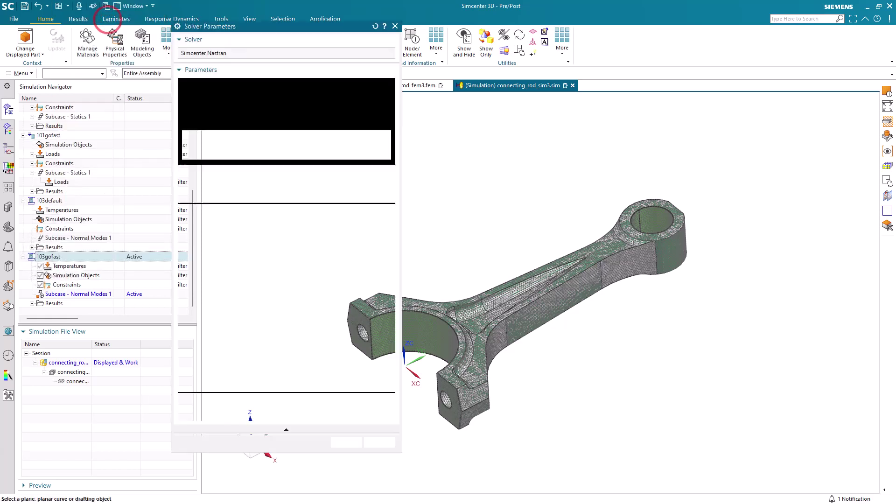
left_click(273, 242)
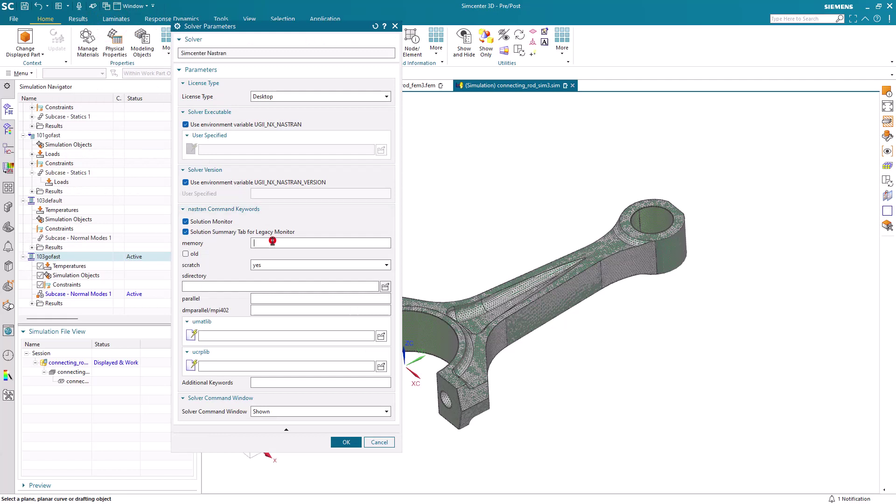
type("100GB")
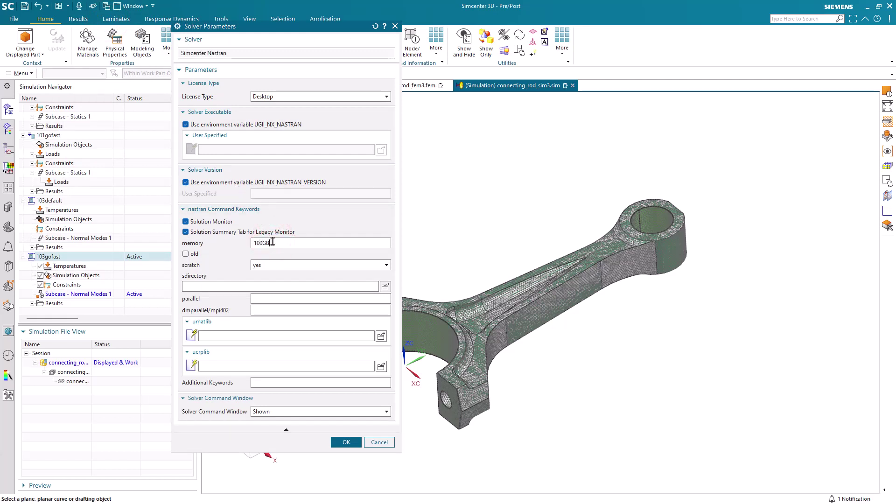
left_click(385, 286)
left_click(366, 238)
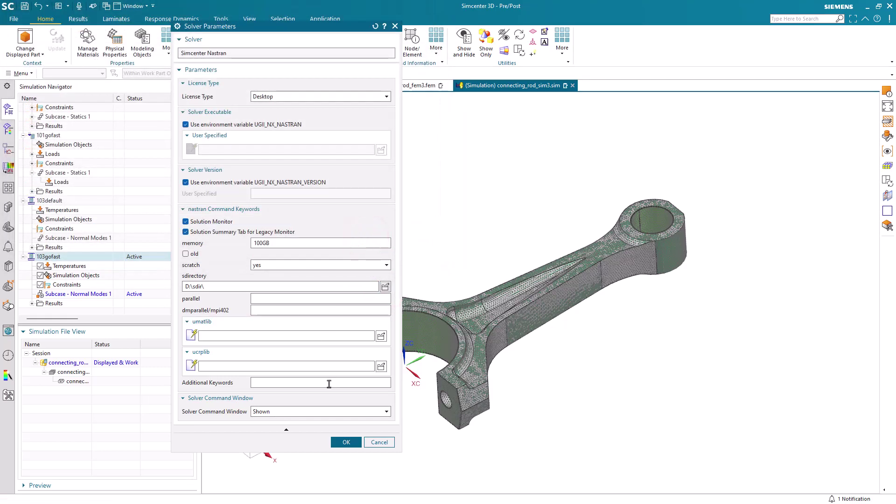
left_click(277, 298)
type("8")
left_click(344, 443)
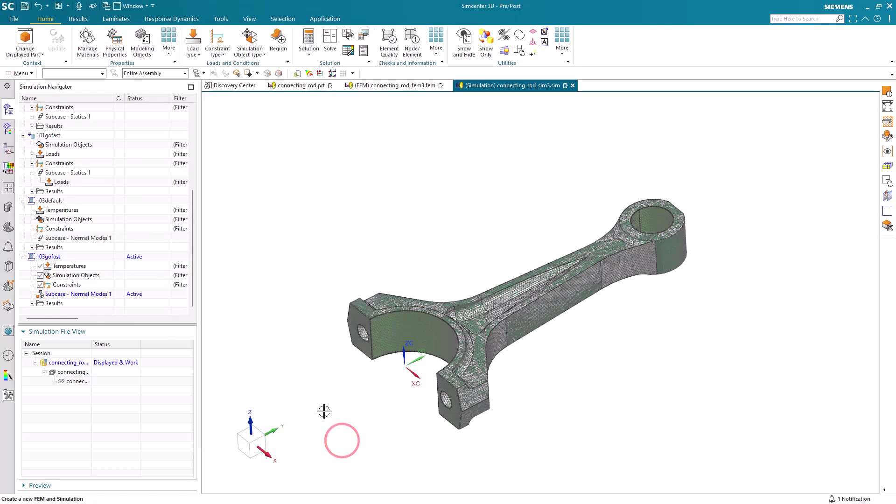
- Clone the structural output requests in the case control of the 103gofast solution and name the copy disp
right_click(61, 257)
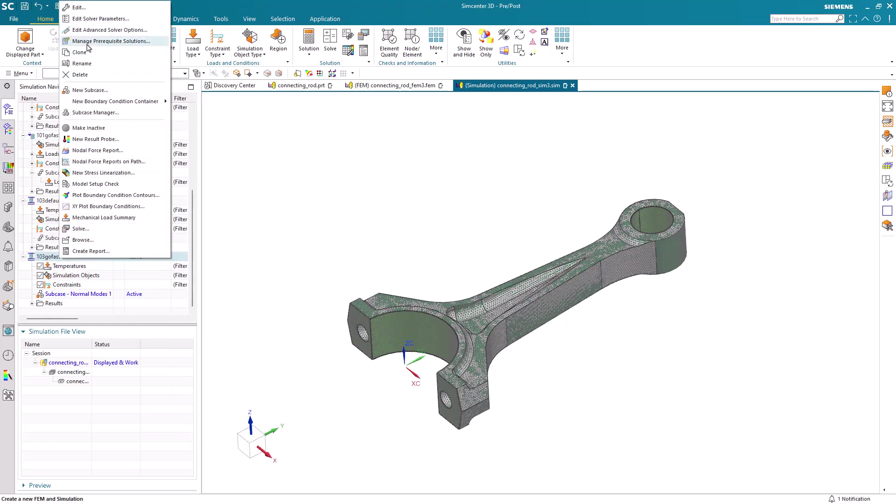
left_click(79, 7)
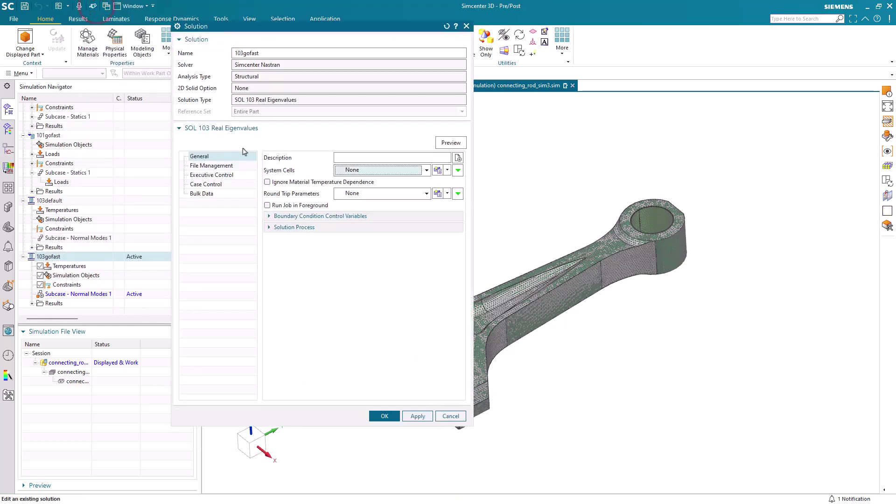
left_click(230, 185)
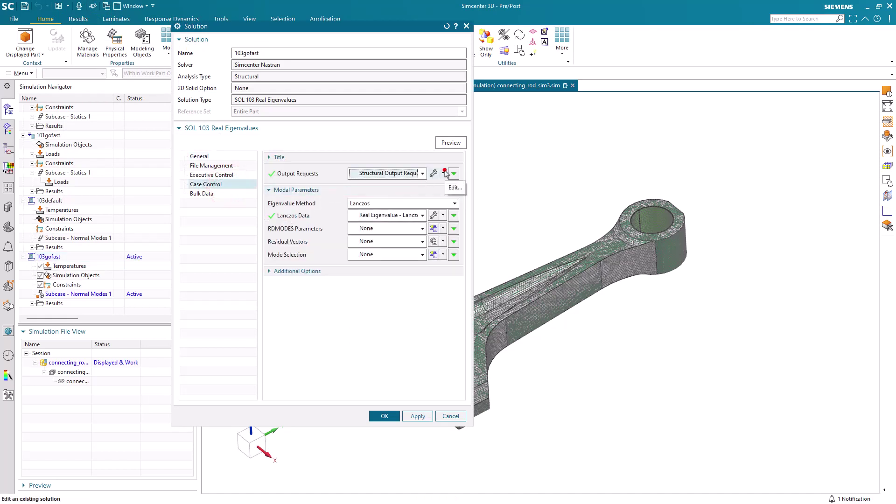
left_click(443, 173)
left_click(430, 198)
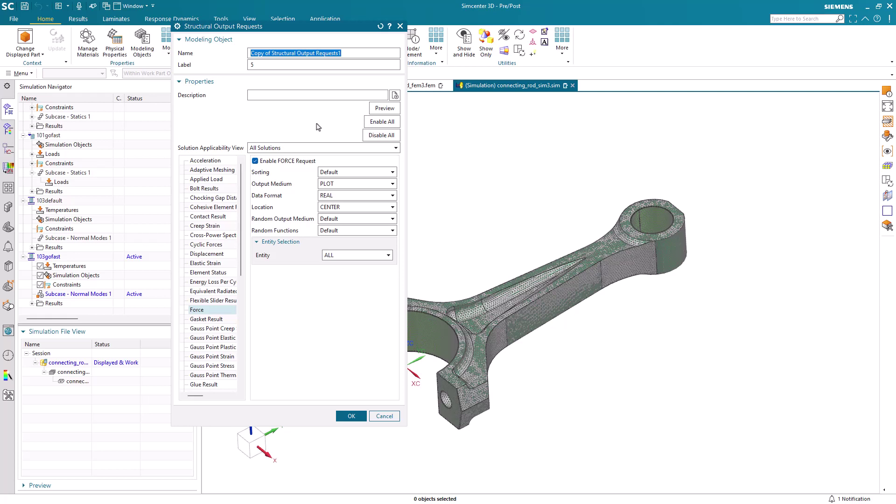
type("disp")
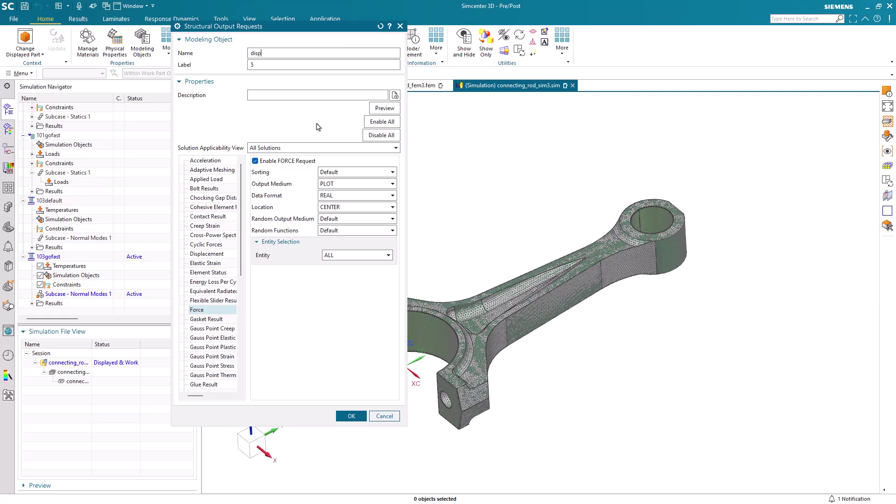
- Disable the FORCE, GPFORCE, SPCFORCES and STRESS requests in the disp output requests, preview the resulting cards and accept the object
left_click(276, 161)
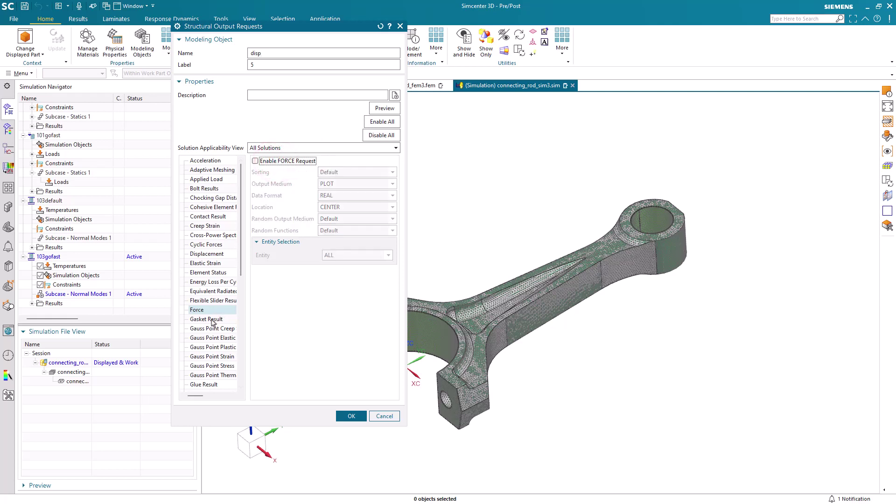
scroll(208, 354, "down", 1)
left_click(205, 366)
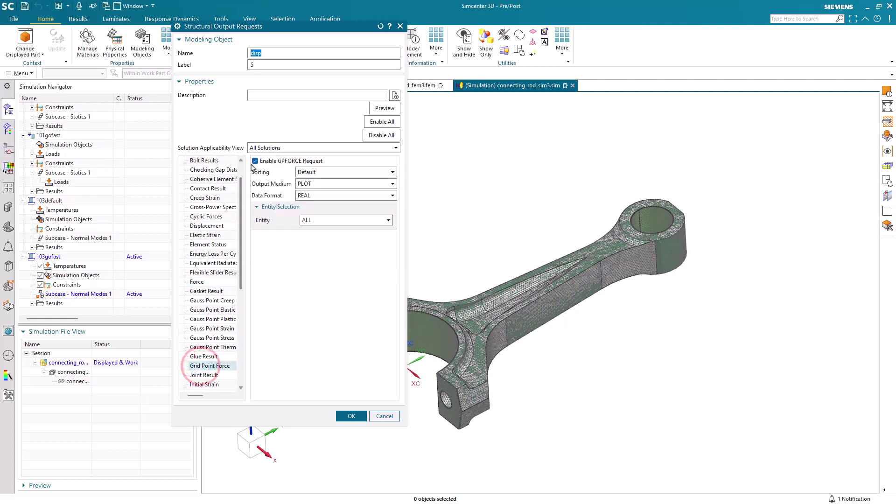
left_click(255, 161)
scroll(208, 318, "down", 5)
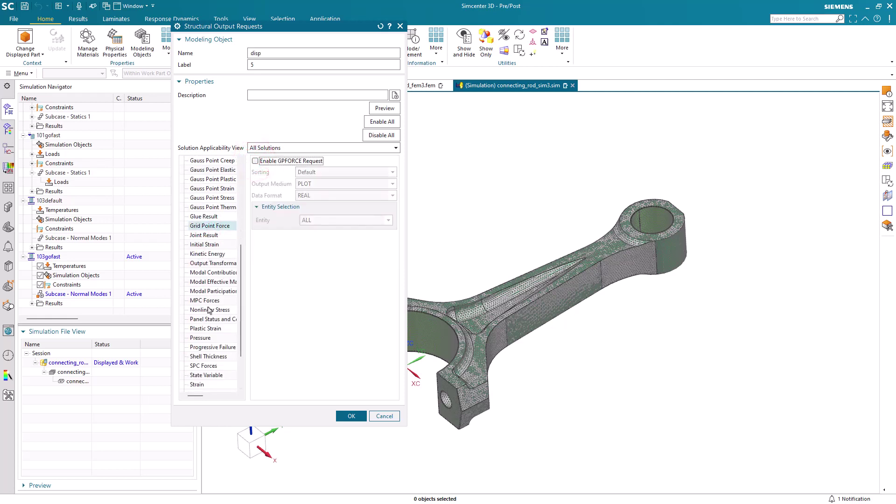
left_click(203, 366)
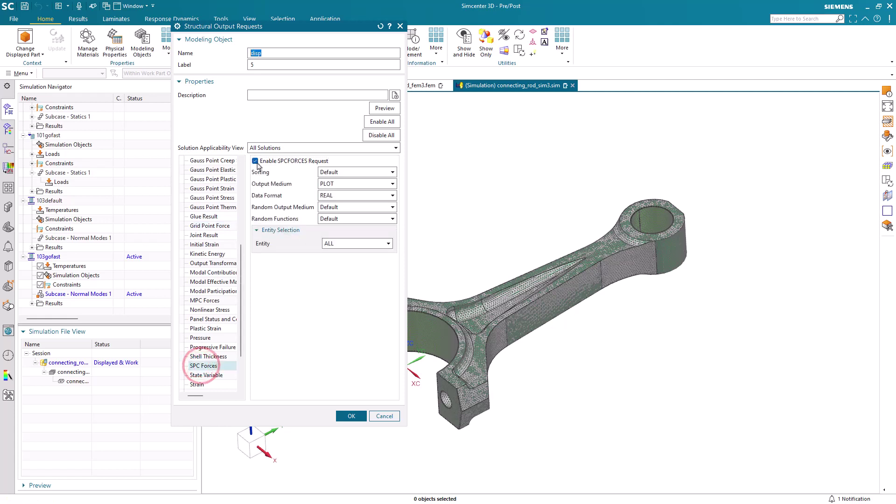
left_click(255, 161)
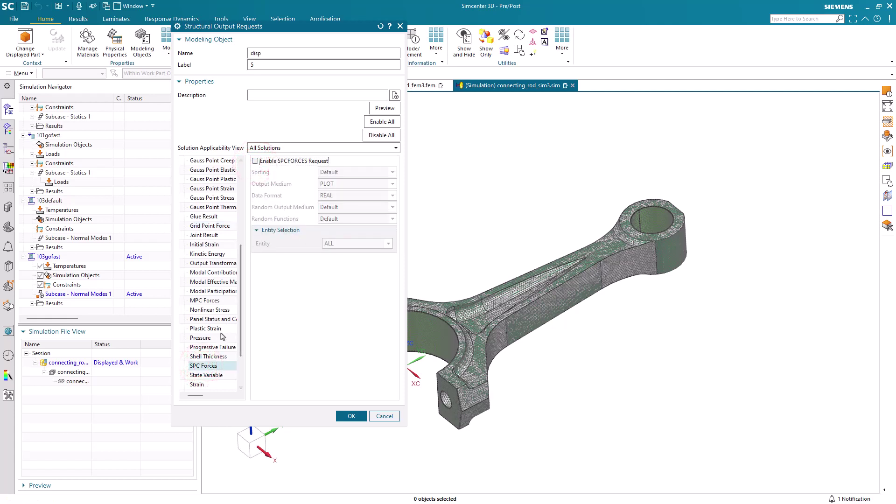
scroll(217, 341, "down", 2)
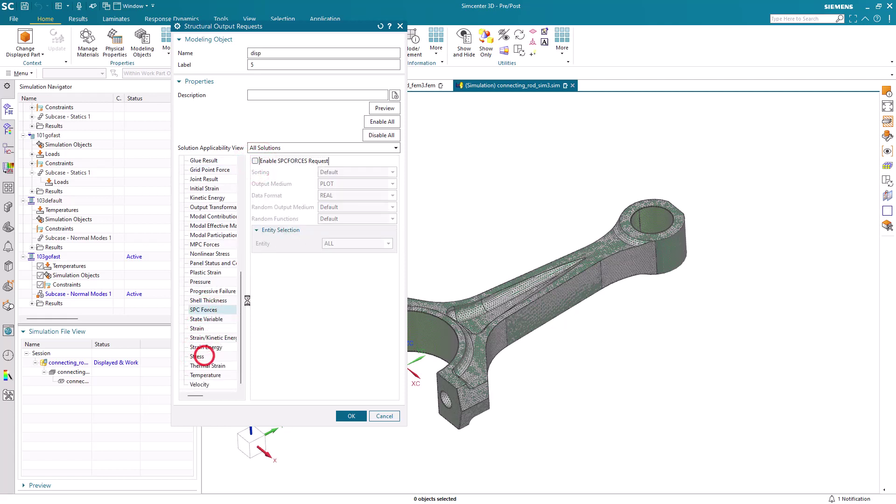
left_click(197, 356)
left_click(255, 161)
left_click(384, 108)
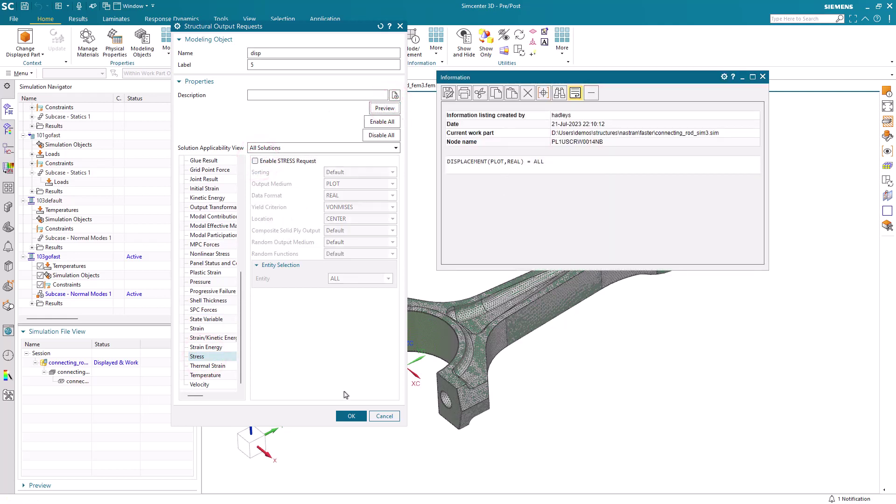
left_click(351, 416)
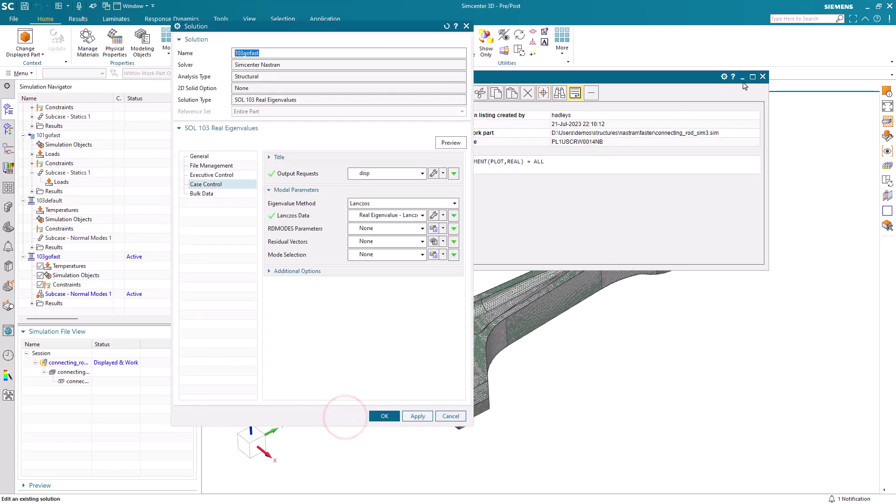
- Set the upper limit of the frequency range to 200000 Hz in the Lanczos data of the 103gofast solution
left_click(433, 216)
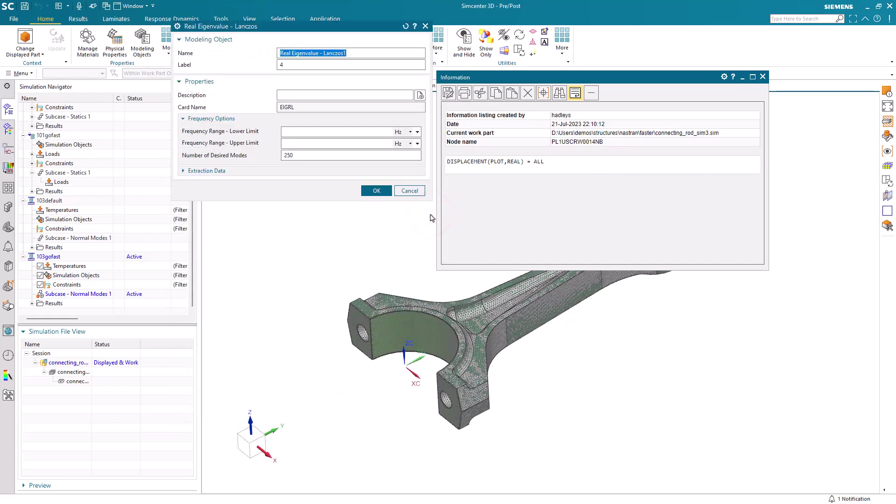
left_click(318, 144)
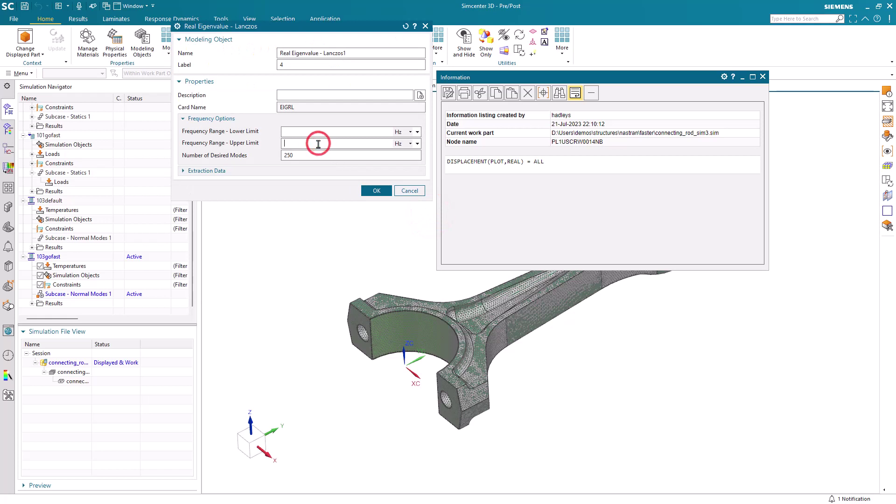
type("200000")
left_click(375, 191)
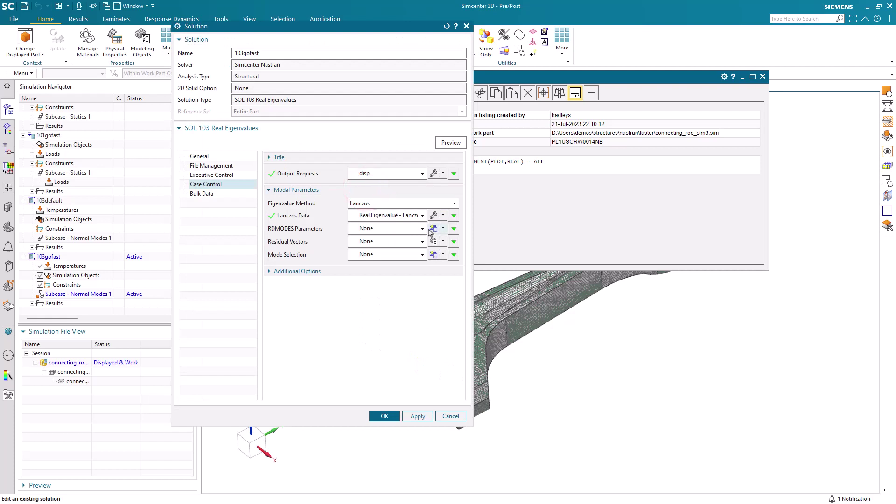
- Create RDMODES parameters with RDSCALE 5 in the case control of the 103gofast solution, accept the solution and close the information listing
left_click(433, 228)
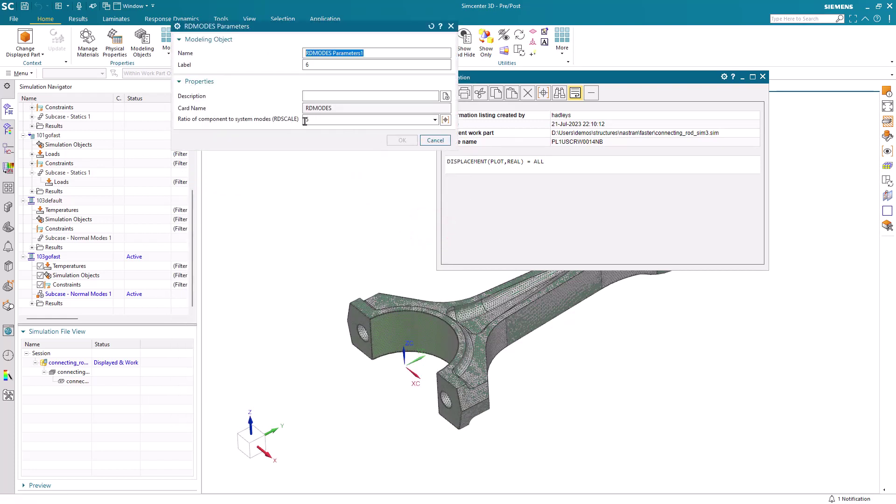
left_click(446, 120)
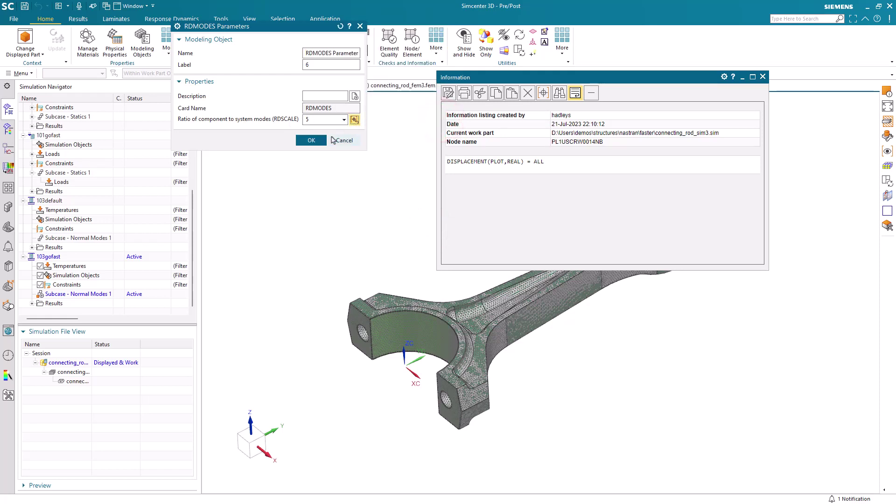
left_click(318, 141)
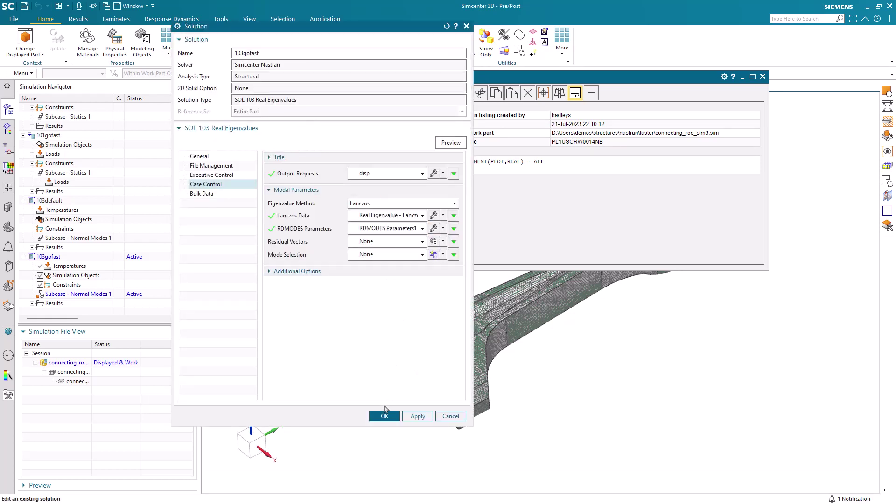
left_click(385, 415)
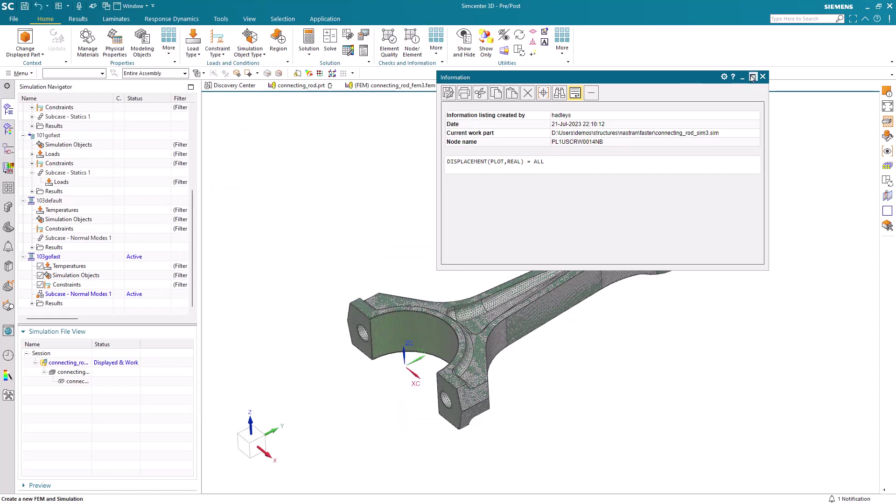
left_click(762, 77)
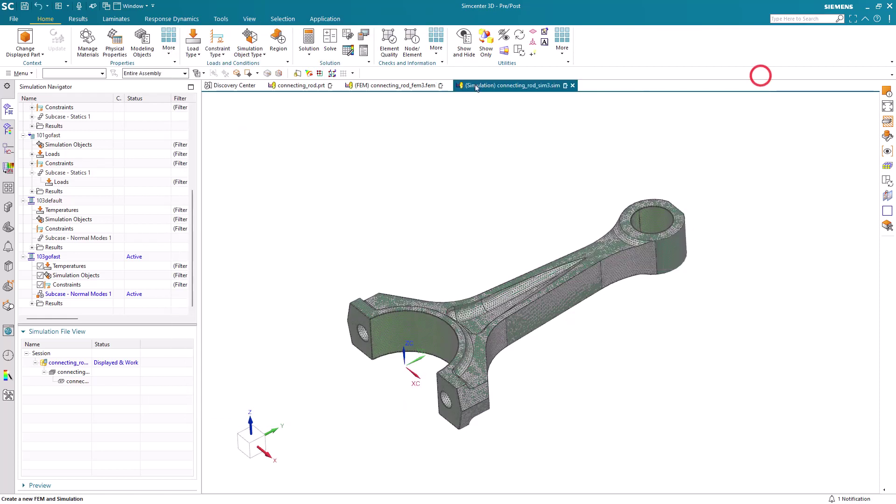
- Open the solve options for the active 103gofast solution and dismiss them without submitting the job
left_click(330, 43)
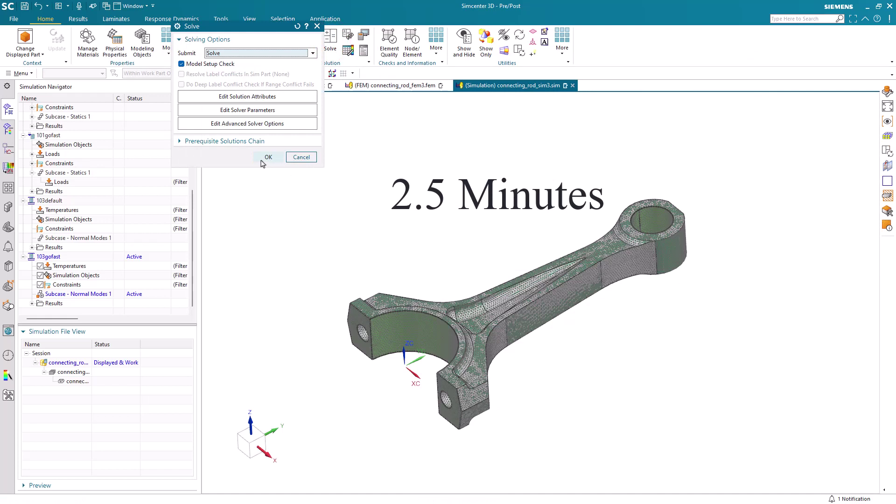
left_click(301, 157)
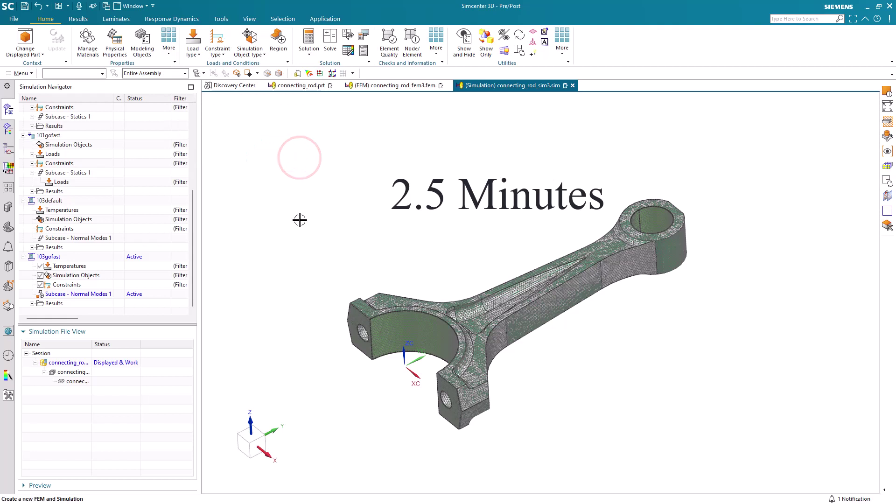